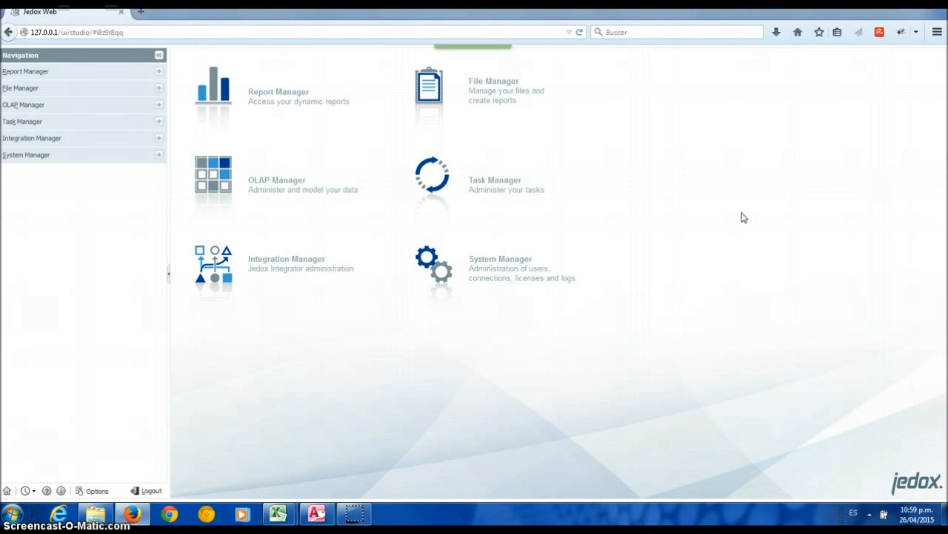
Switch to the Access database and examine the relationships linking CLIENTES, CUENTA_CLIENTE, FACTURACION, CARTERA and DIVIPOLA.
left_click(523, 343)
left_click(317, 513)
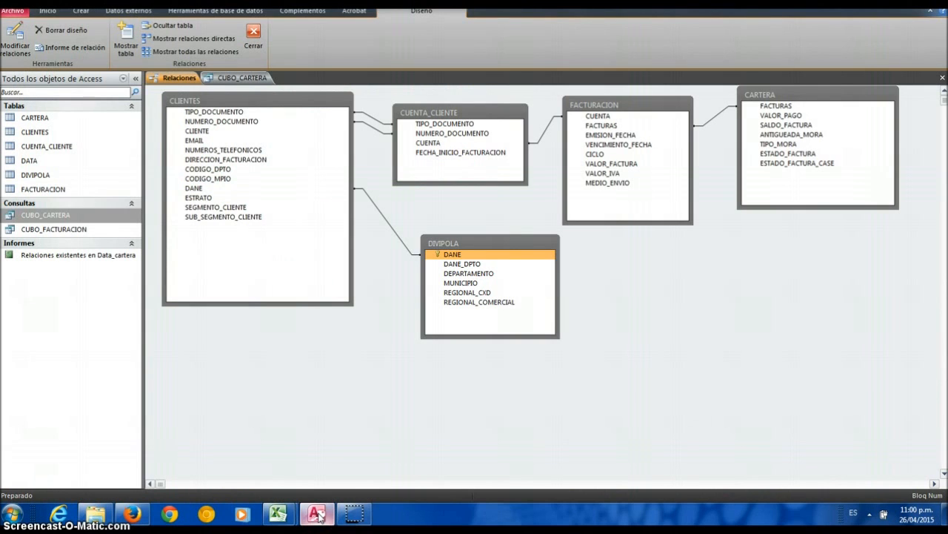
left_click(307, 141)
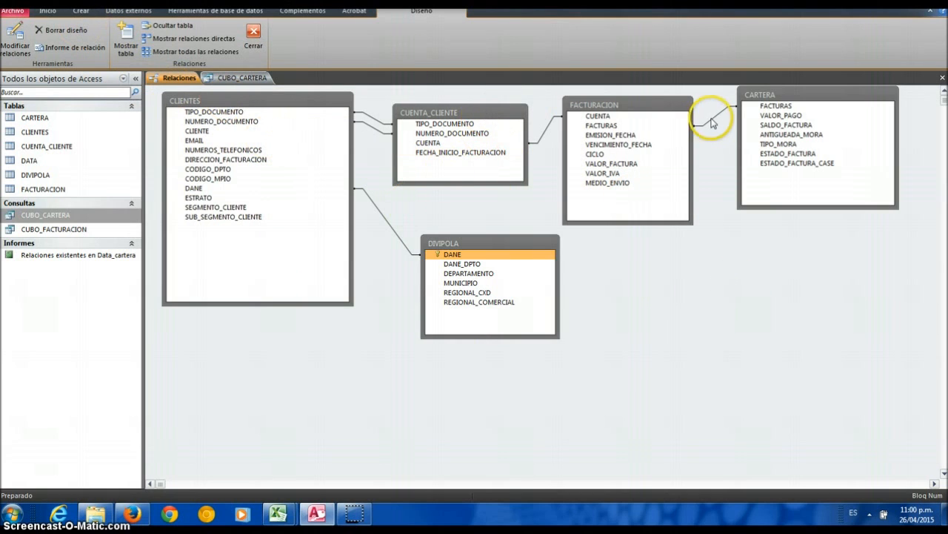
left_click(797, 105)
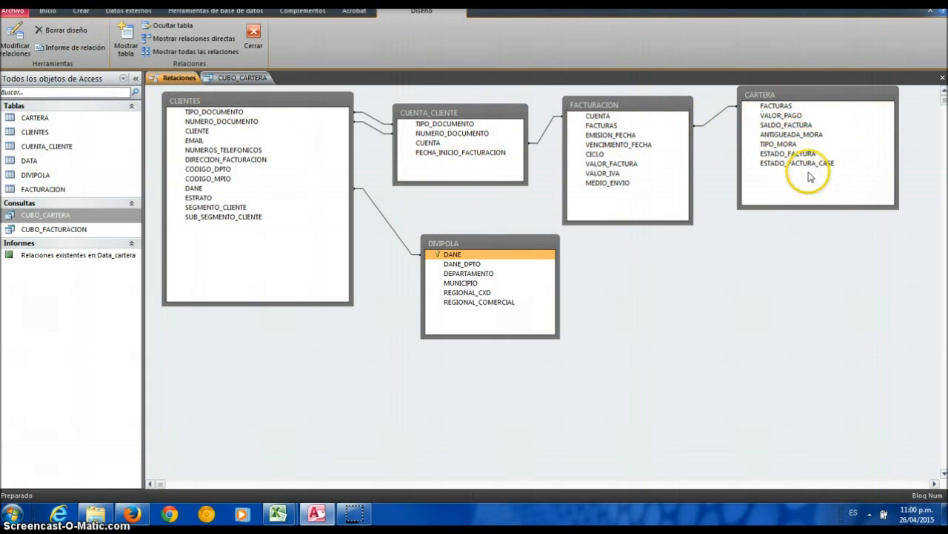
left_click(788, 153)
left_click(621, 289)
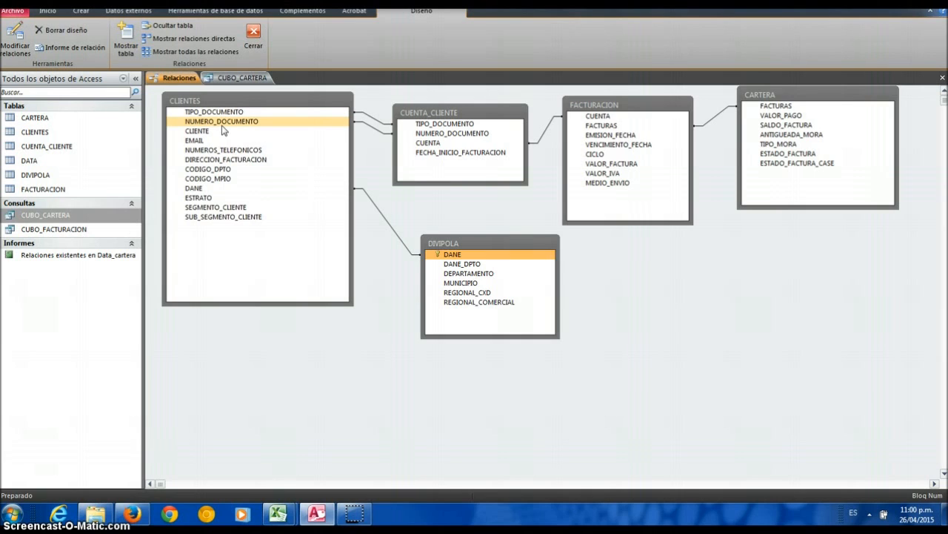
left_click(225, 126)
Open the FACTURACION table, look through its records including the last one, and close the table.
double_click(43, 189)
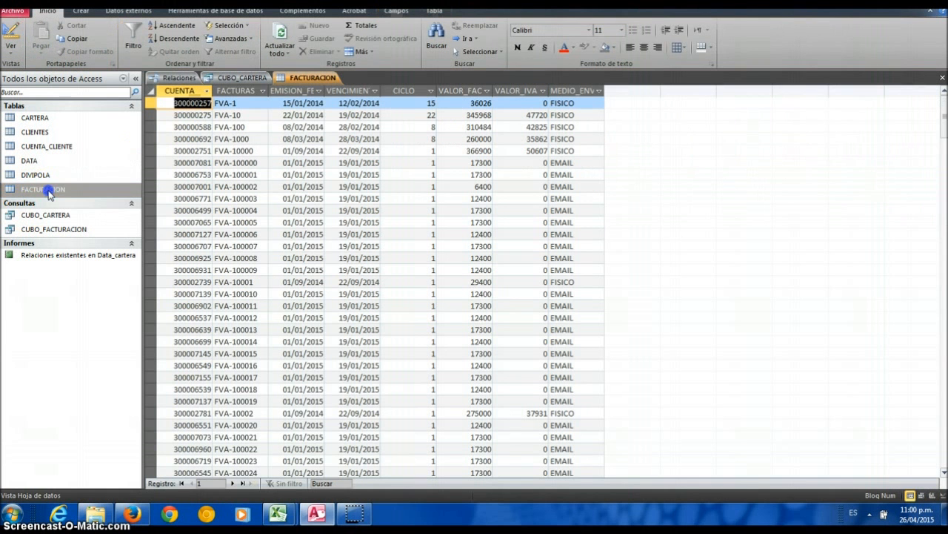
scroll(561, 148, "down", 6)
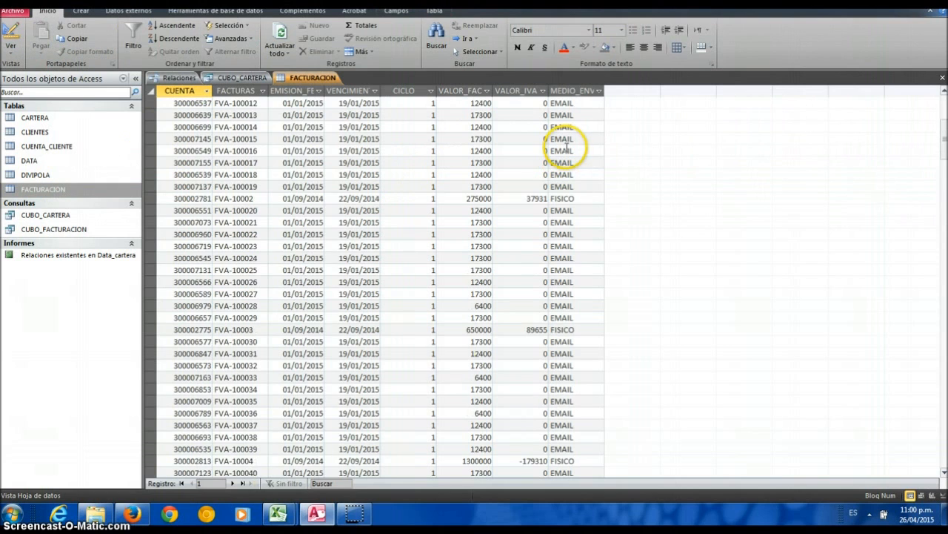
left_click(243, 482)
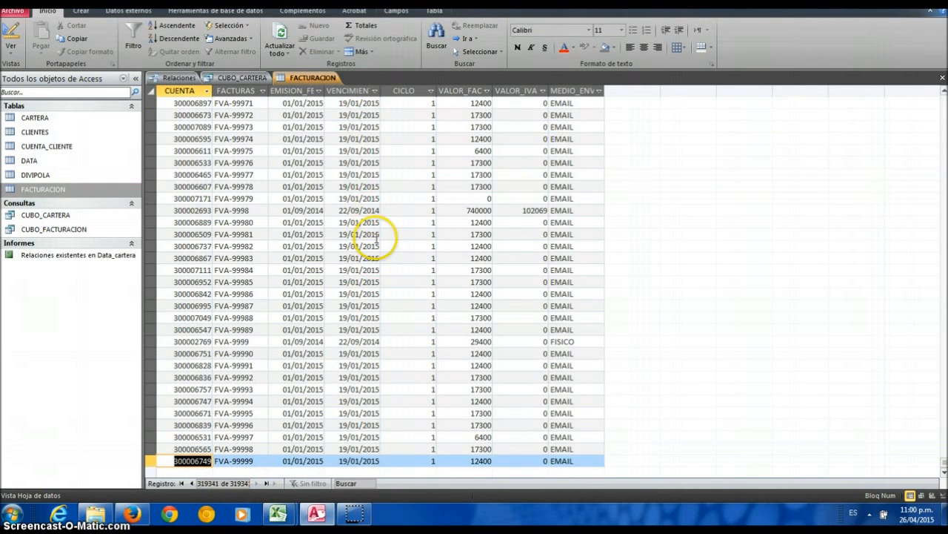
scroll(376, 281, "up", 20)
scroll(376, 283, "up", 20)
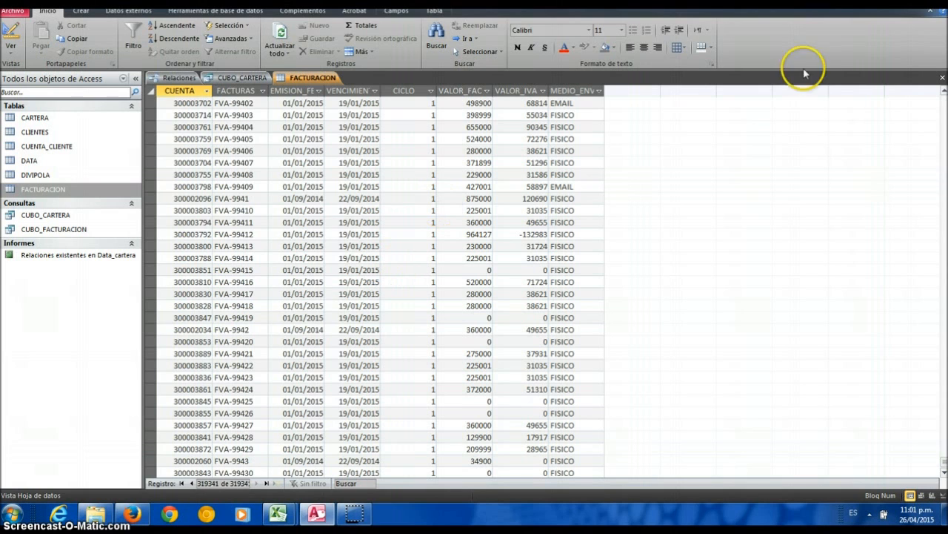
left_click(943, 77)
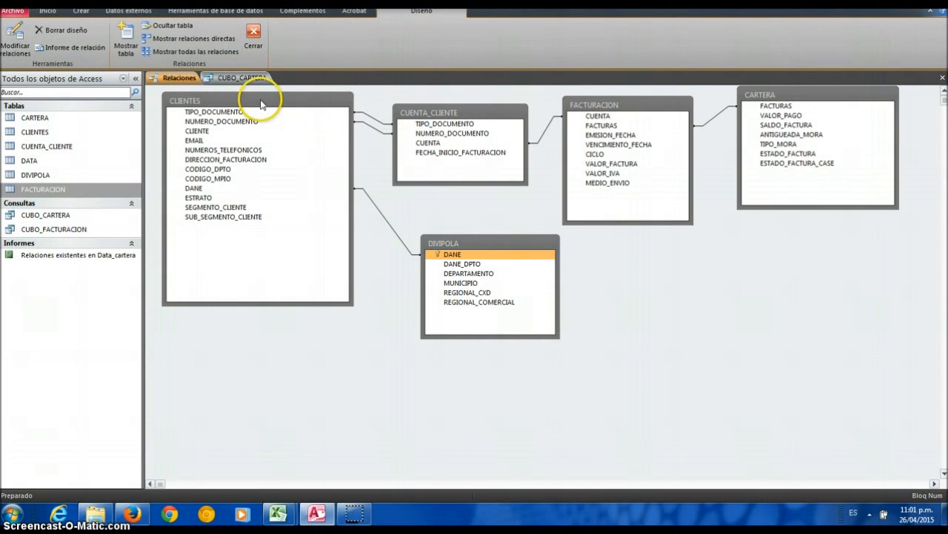
Review the fields in the CUBO_CARTERA query's design grid through to the last column, and close Access.
left_click(243, 79)
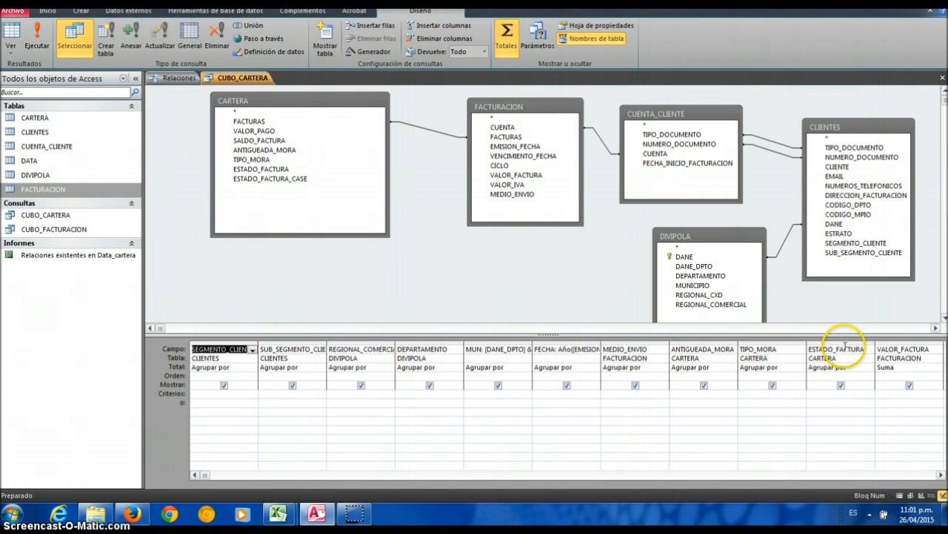
left_click(942, 474)
left_click(942, 474)
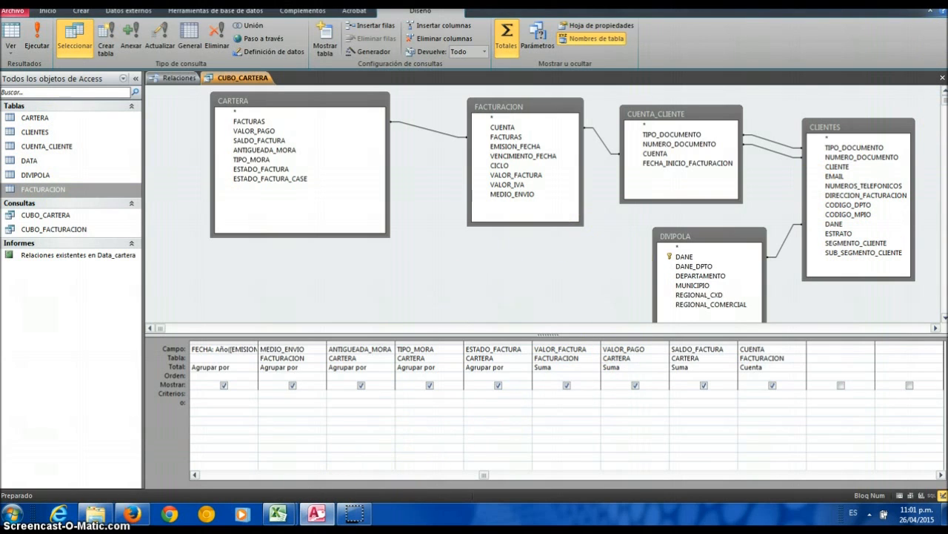
left_click(938, 2)
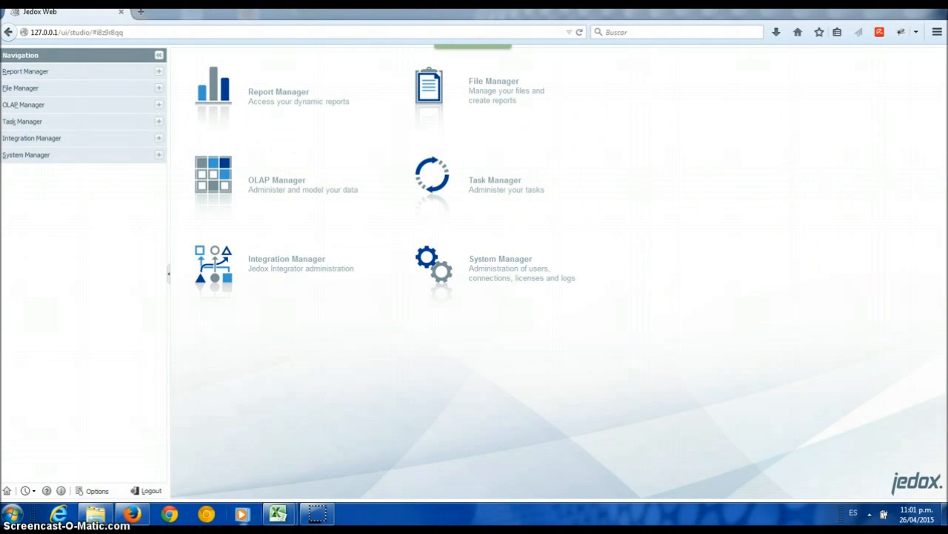
Switch to the ExtraccionCartera.xlsx workbook in Excel and select cell A1 on Hoja1.
mouse_move(279, 504)
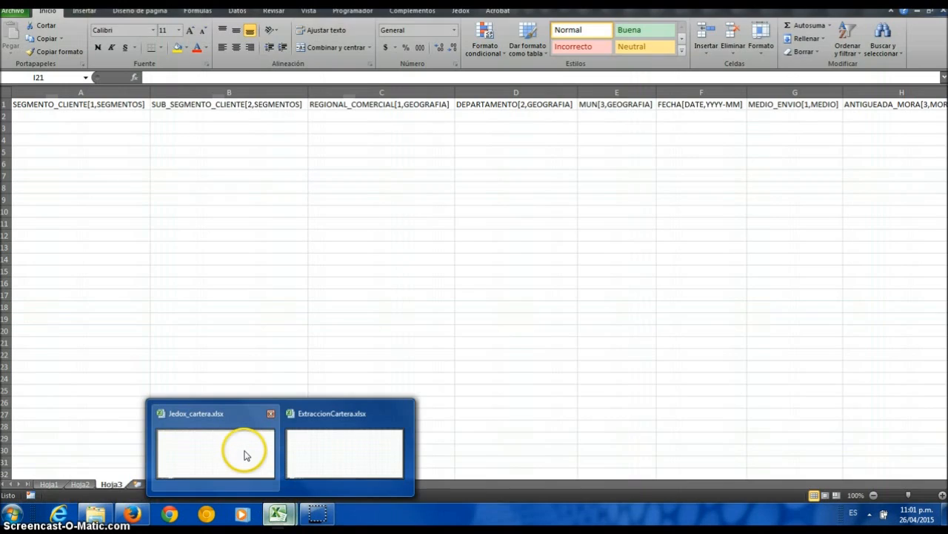
left_click(308, 447)
left_click(34, 100)
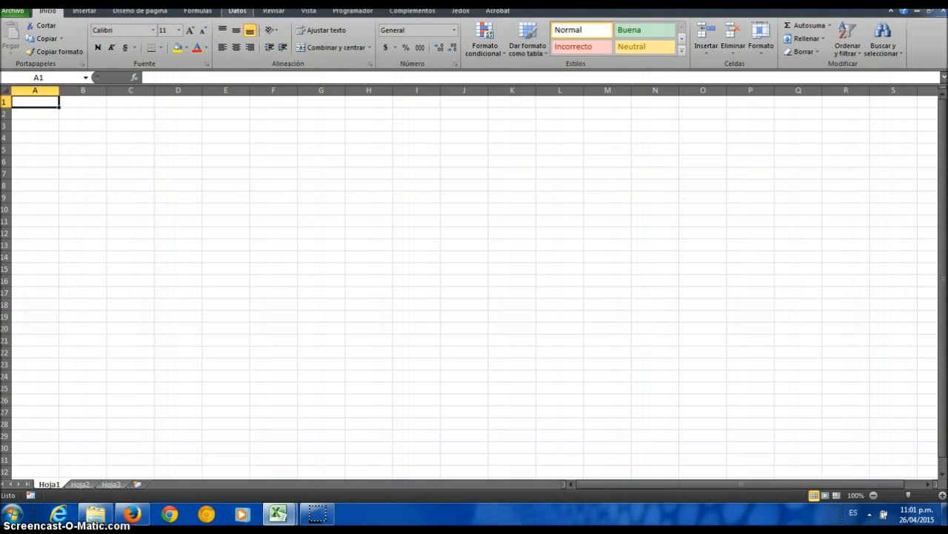
Import the CUBO_CARTERA query from the Access database Data_cartera.mdb in C:\Proyecto_Jedox as a table starting at A1.
left_click(237, 11)
left_click(11, 37)
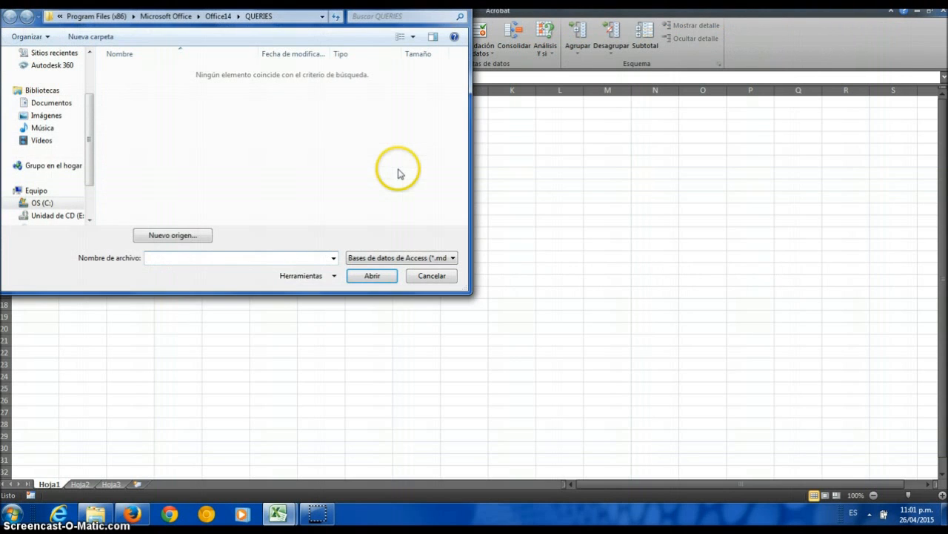
left_click(56, 202)
double_click(152, 71)
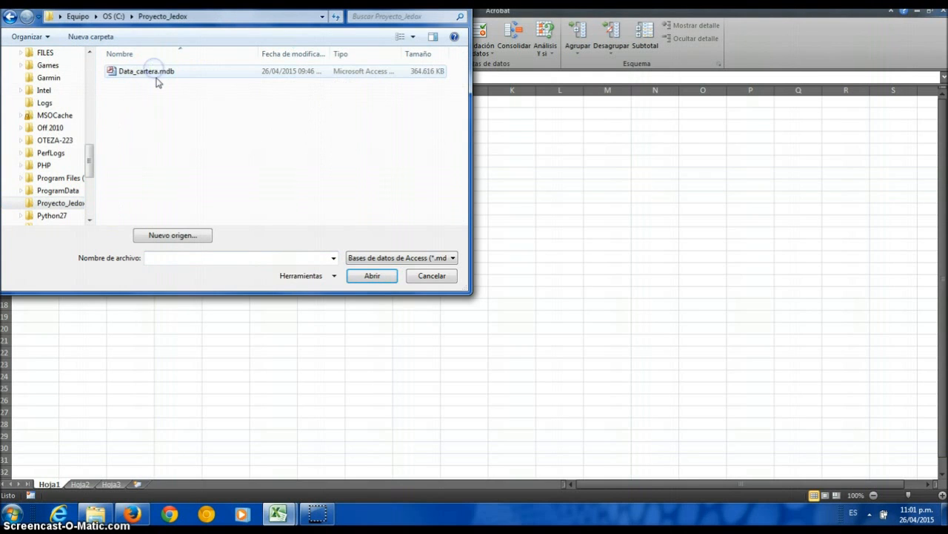
left_click(155, 72)
left_click(377, 278)
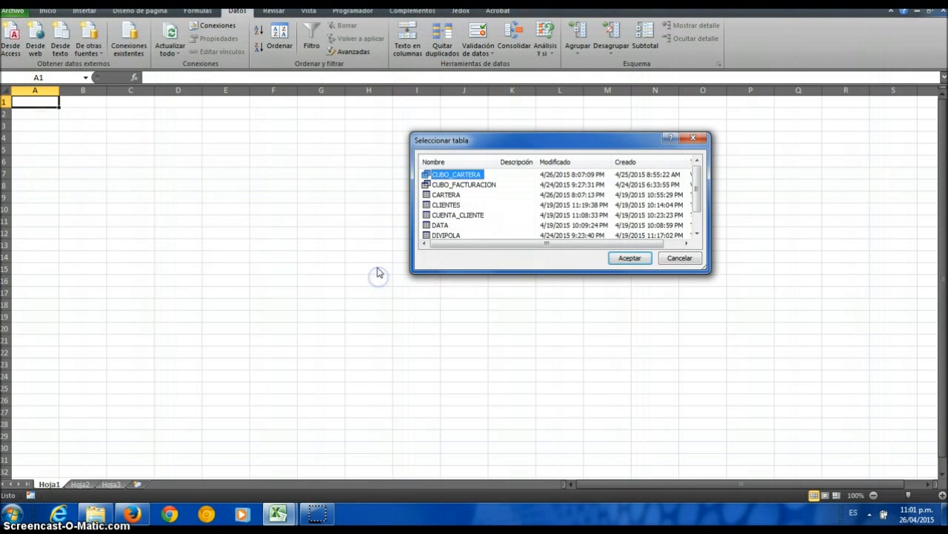
left_click(637, 259)
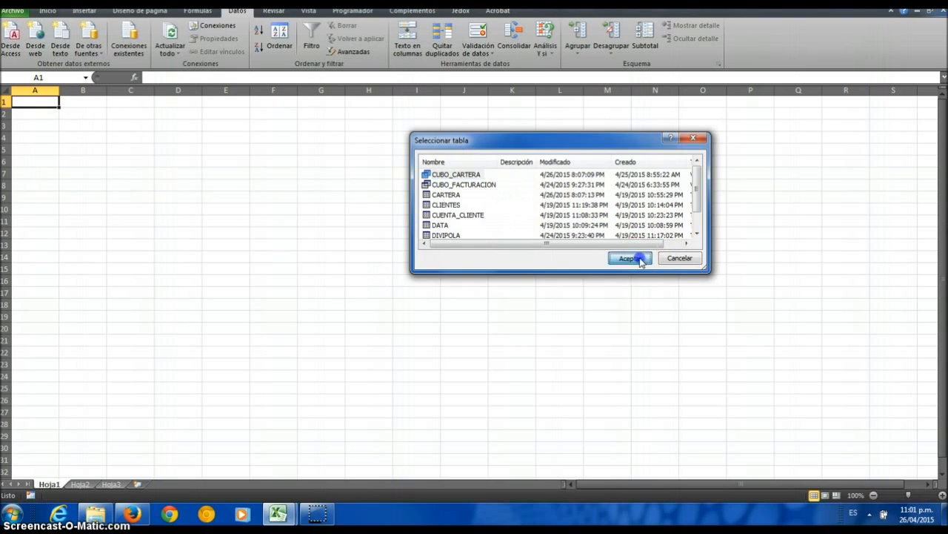
left_click(556, 262)
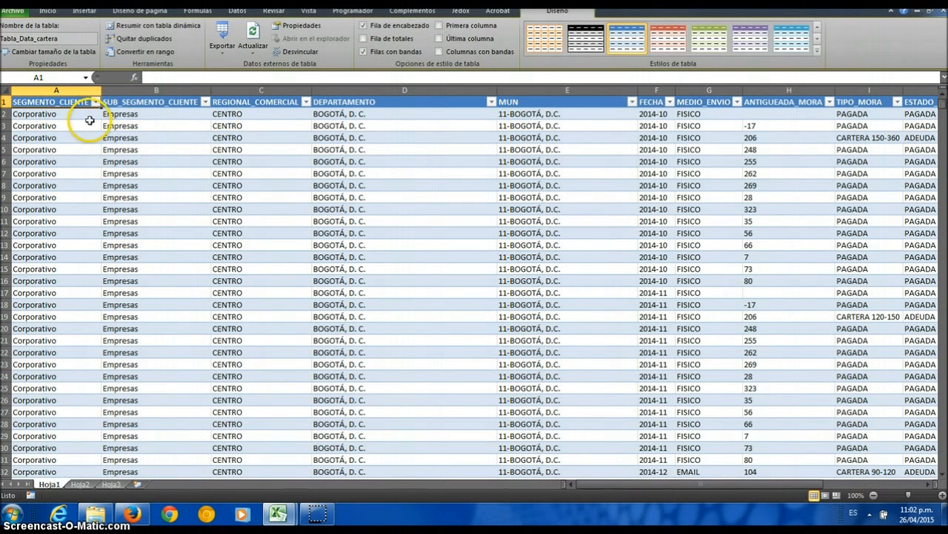
Turn off the filter on the imported table and review its columns from SEGMENTO_CLIENTE through CuentaDeCUENTA.
left_click_drag(610, 483, 567, 483)
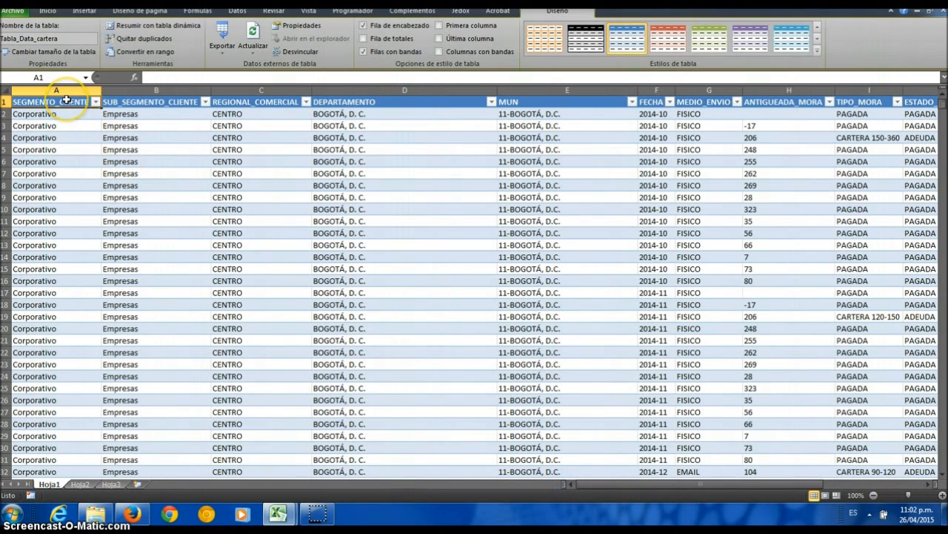
key("ctrl+shift+l")
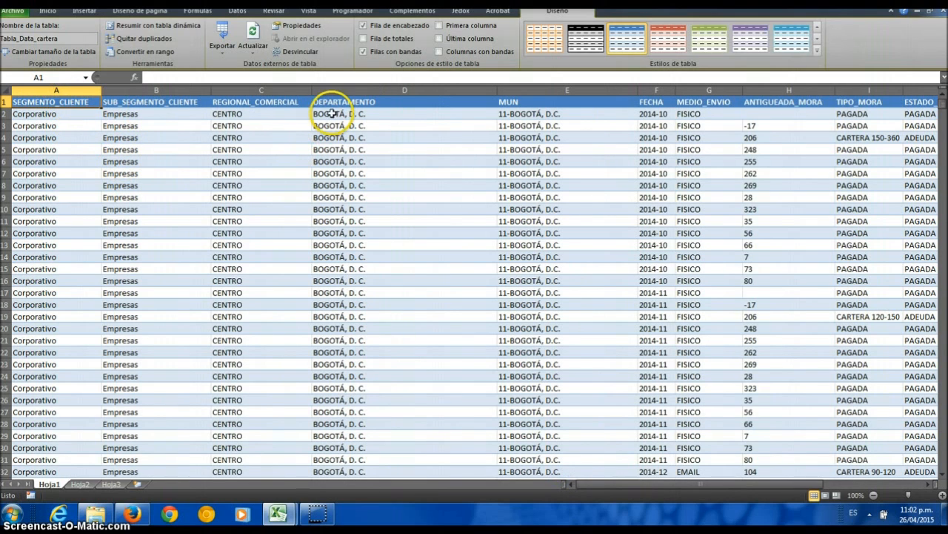
left_click_drag(682, 486, 798, 484)
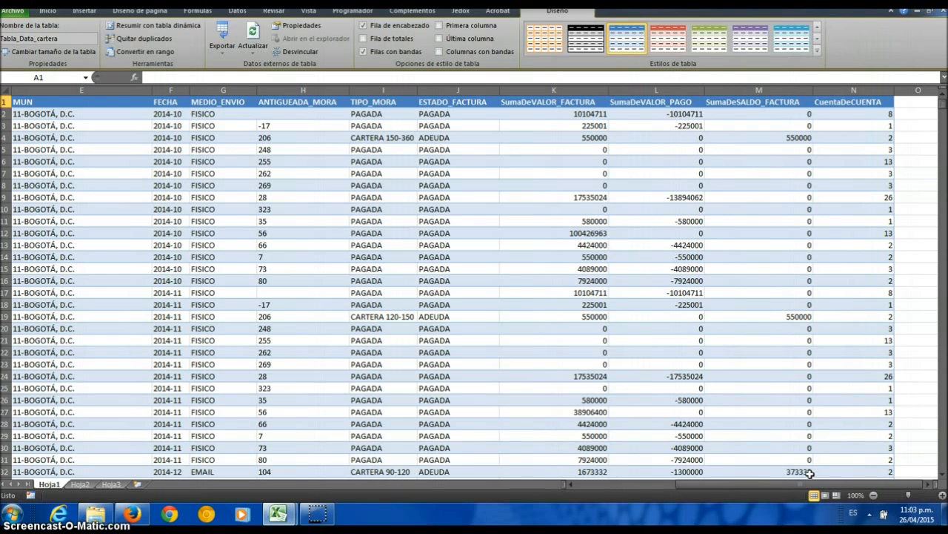
left_click_drag(793, 484, 645, 490)
Examine the related SEGMENTO_CLIENTE and SUB_SEGMENTO_CLIENTE headers in cells A1 and B1.
left_click(78, 102)
left_click(148, 110)
left_click(154, 102)
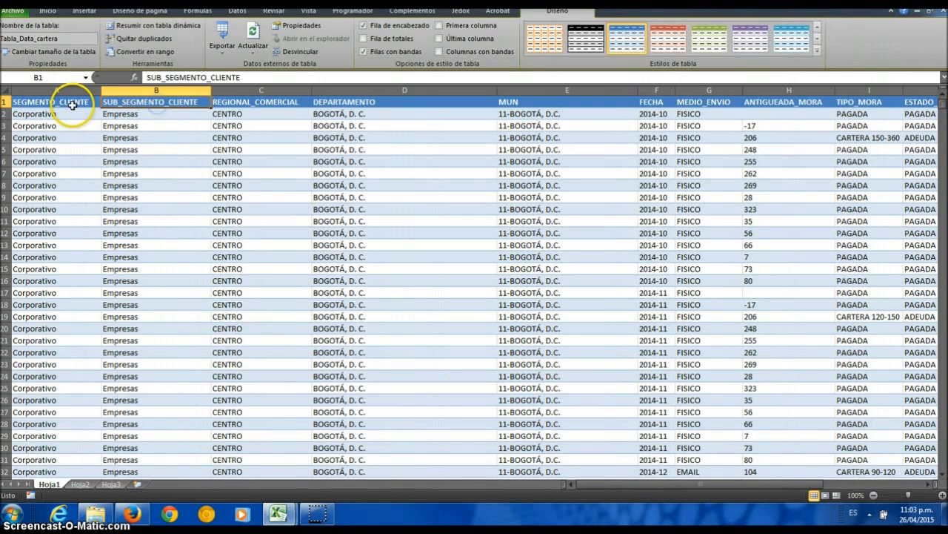
left_click(68, 108)
left_click(131, 102)
left_click_drag(74, 102, 147, 105)
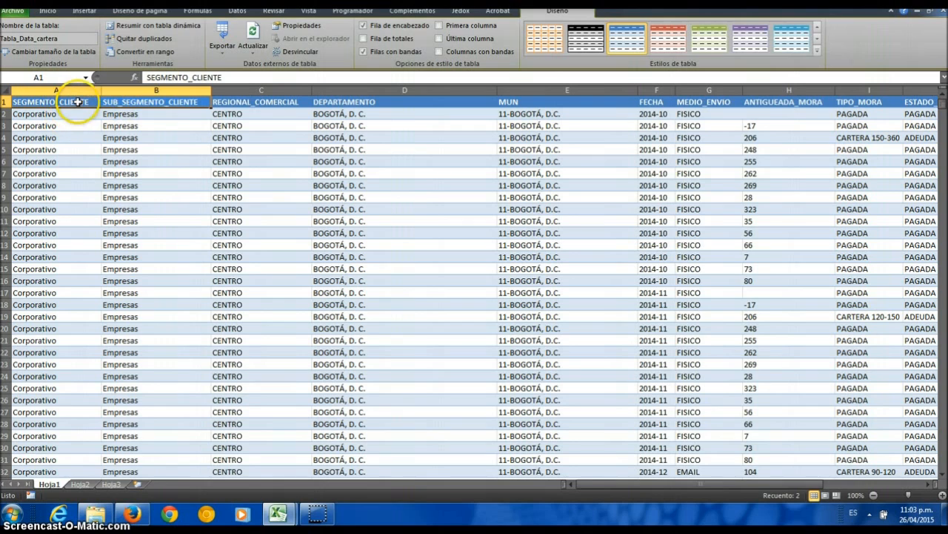
left_click(78, 102)
left_click(129, 102)
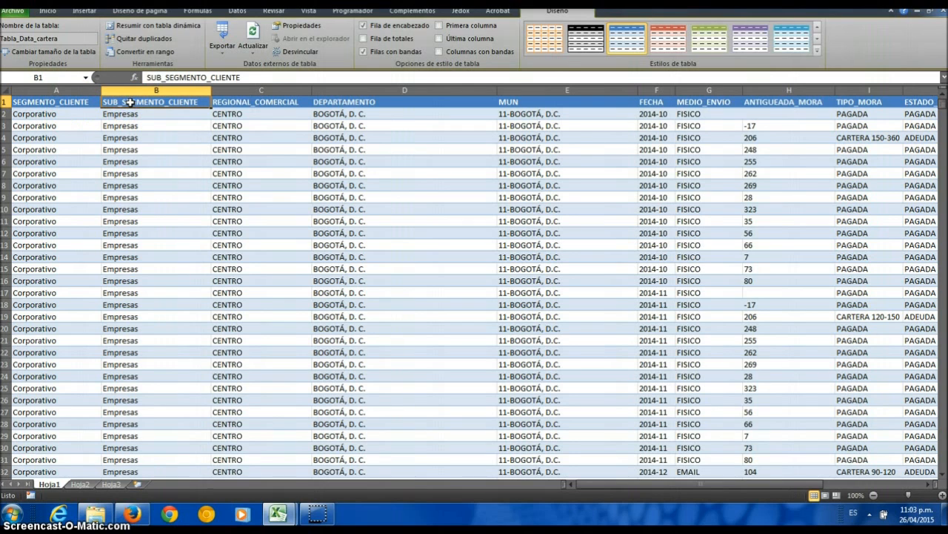
left_click(80, 104)
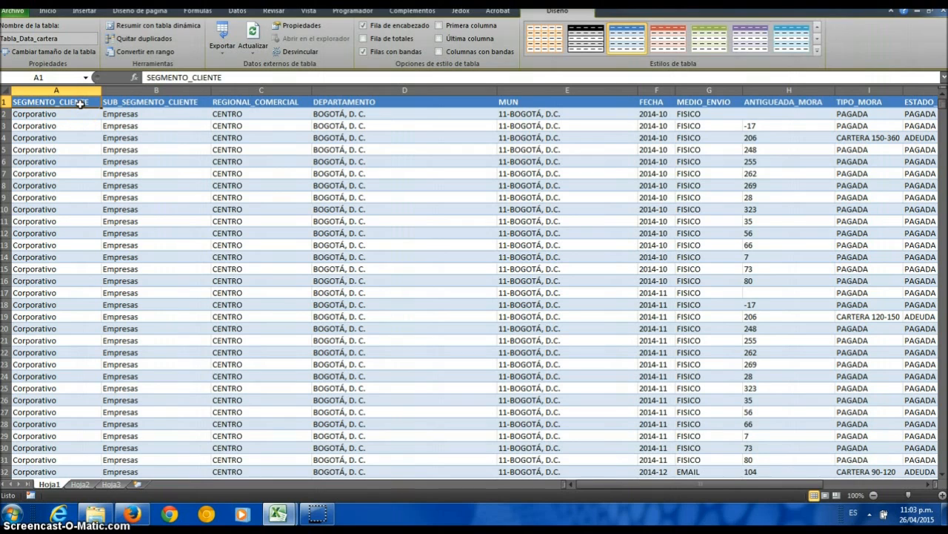
left_click(120, 107)
left_click(190, 102)
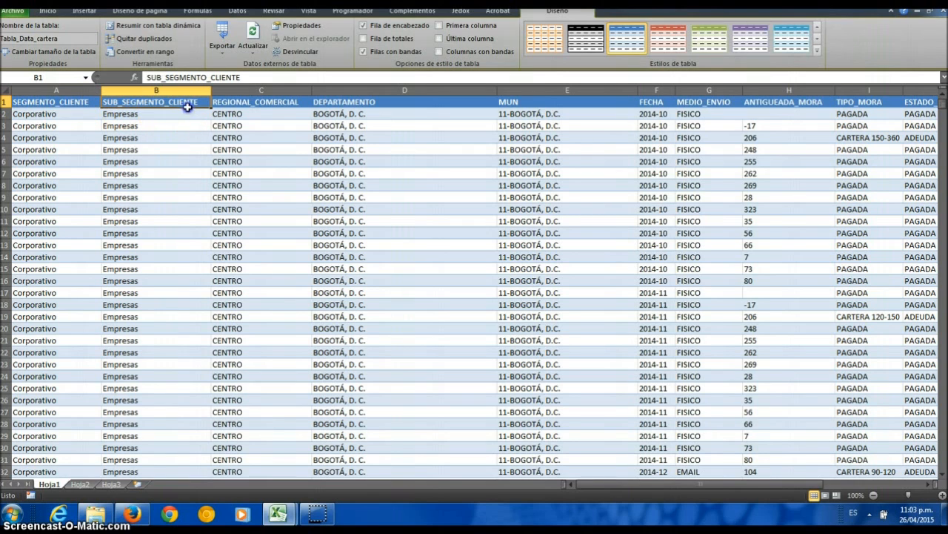
Change the header in A1 to SEGMENTO_CLIENTE[1,SEGMENTOS] and fit column A to its contents.
left_click(79, 102)
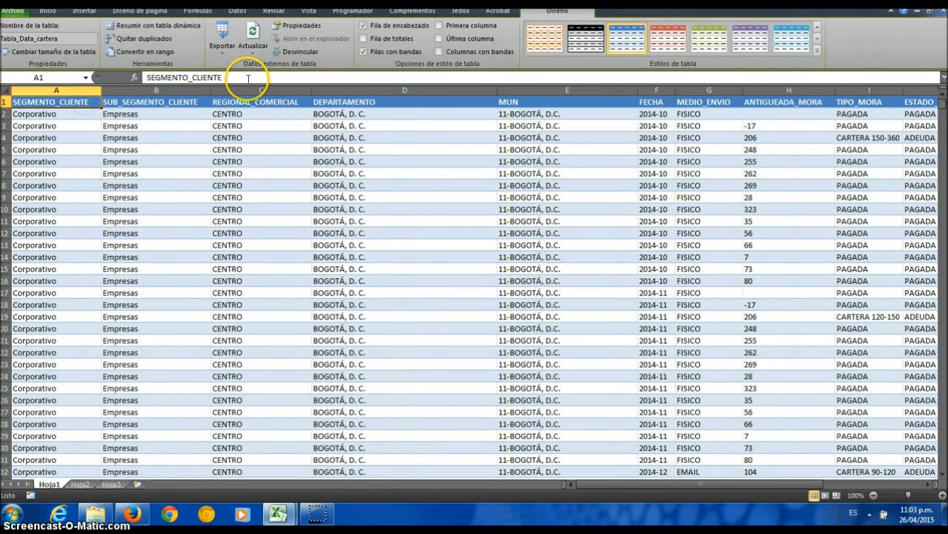
left_click(288, 76)
type("[1,")
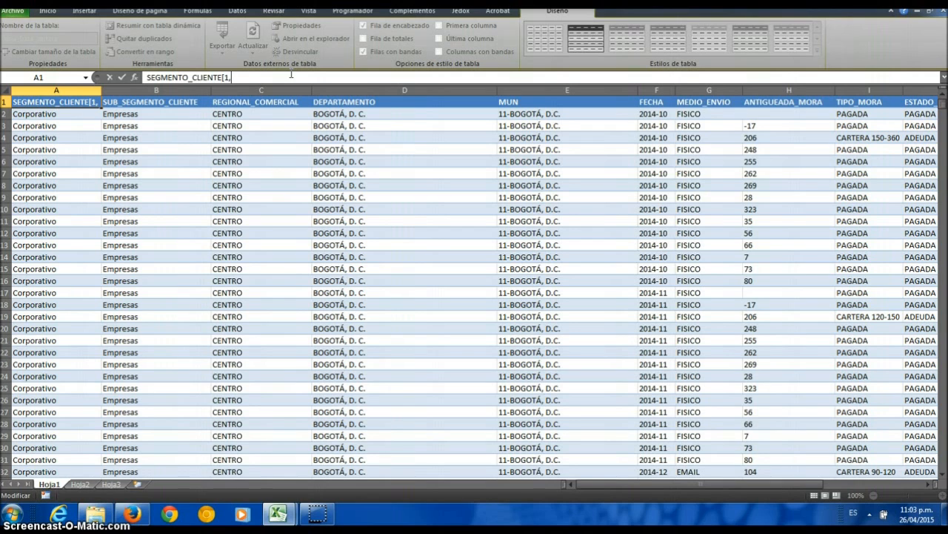
type("se")
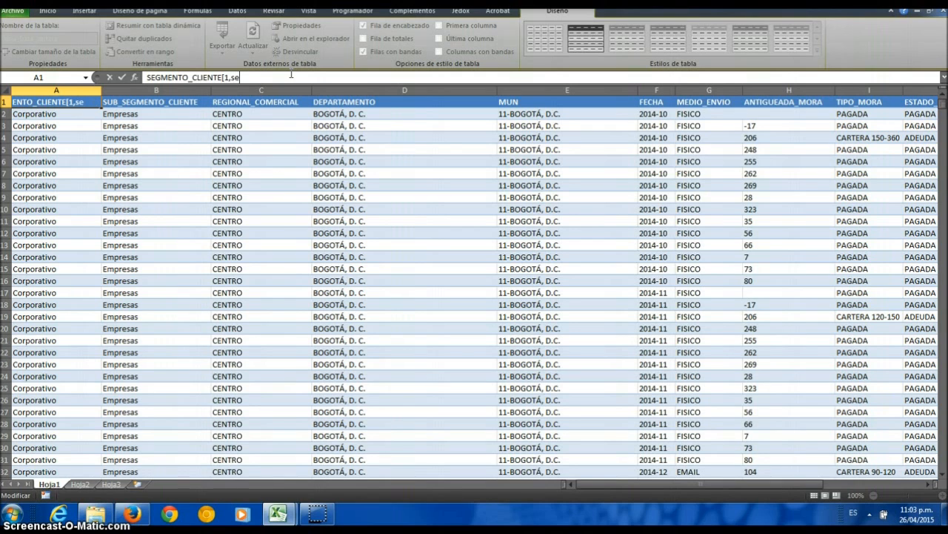
key("BackSpace")
key("Caps_Lock")
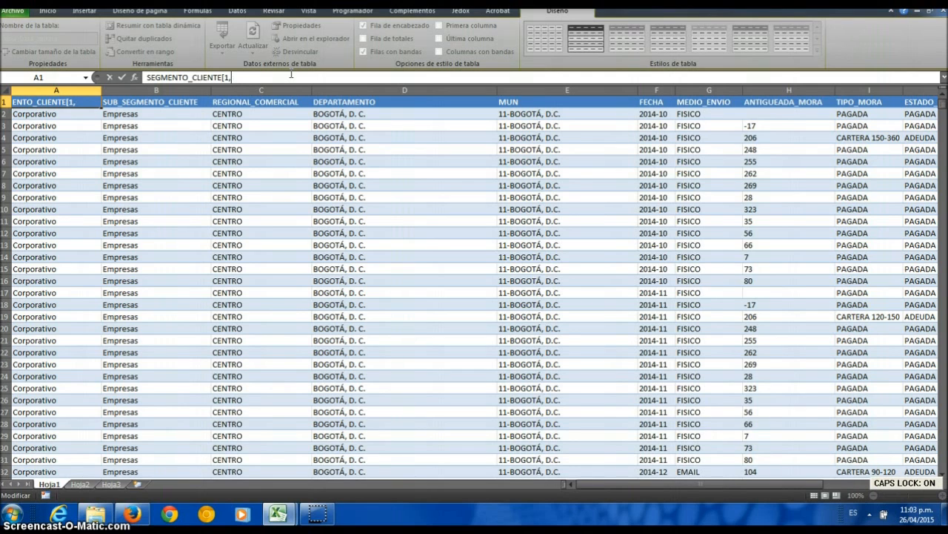
type("SEGMENTO]")
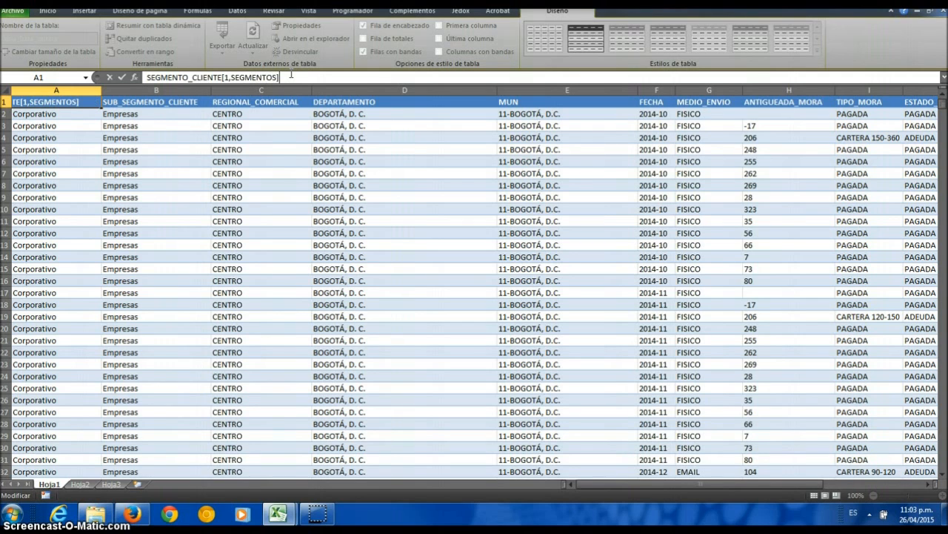
key("Return")
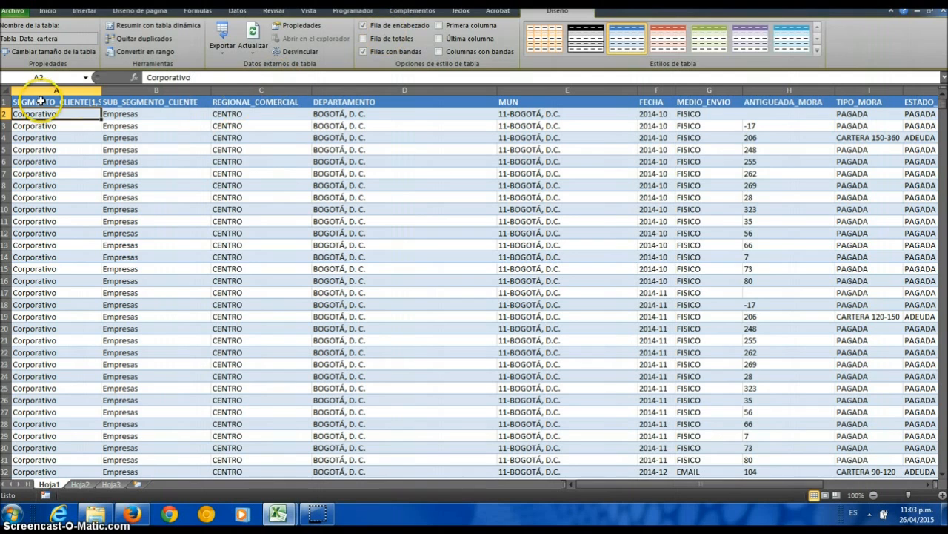
double_click(101, 90)
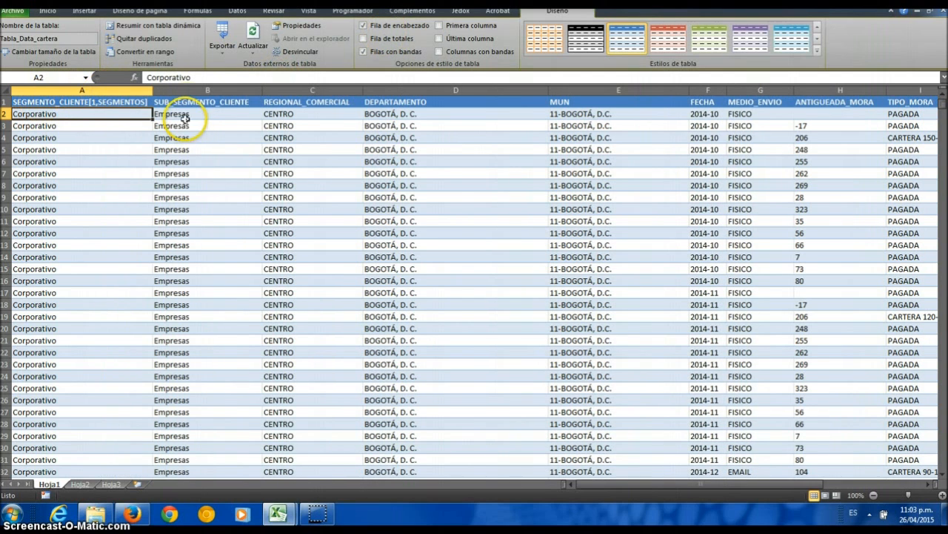
Change the header in B1 to SUB_SEGMENTO_CLIENTE[2,SEGMENTOS] and widen column B so the whole header fits.
left_click(186, 104)
left_click_drag(274, 90, 307, 90)
left_click(256, 77)
type("[2,SEGMENTOS")
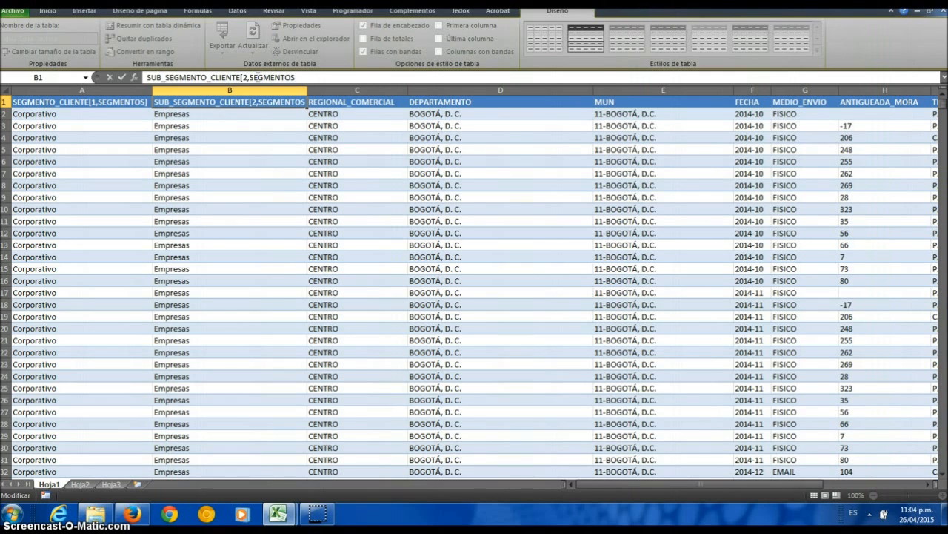
key("Return")
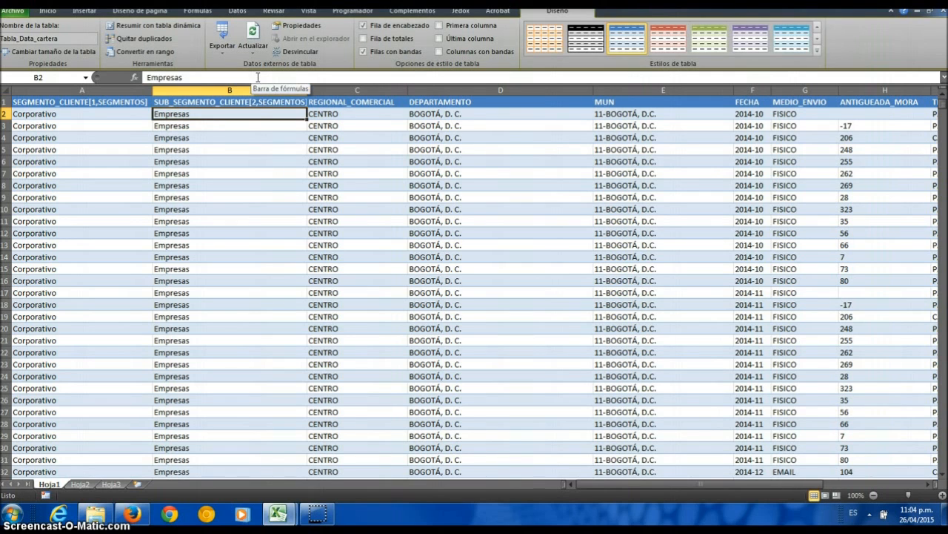
key("Up")
left_click_drag(307, 88, 333, 89)
Examine the REGIONAL_COMERCIAL, DEPARTAMENTO and MUN headers and the municipality values down column E.
left_click(365, 101)
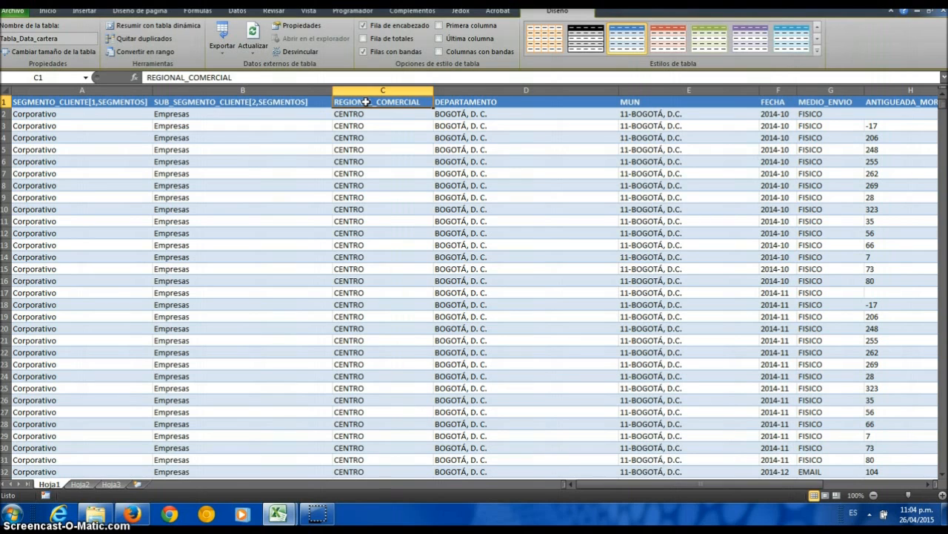
left_click(493, 102)
left_click(675, 103)
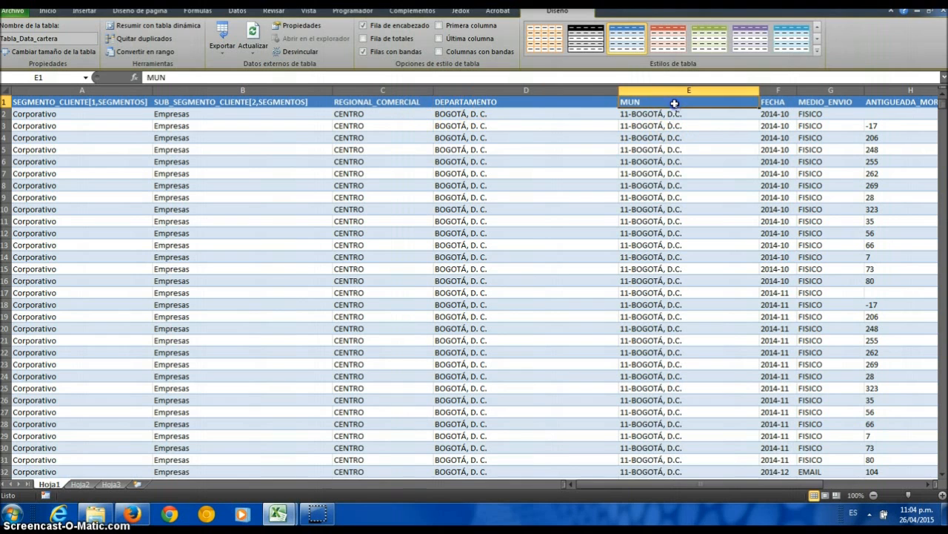
left_click(677, 172)
scroll(677, 172, "down", 8)
scroll(677, 172, "down", 20)
scroll(677, 180, "down", 20)
scroll(675, 189, "down", 19)
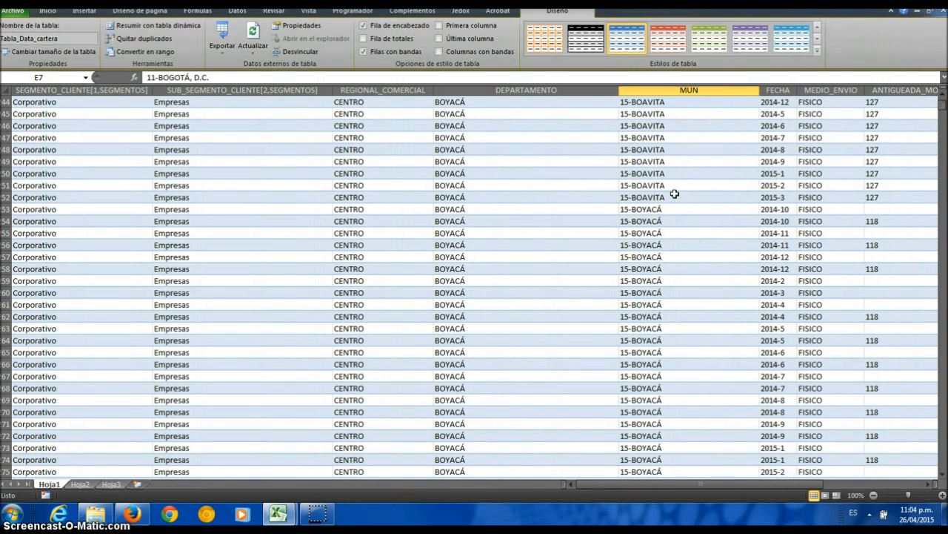
scroll(675, 194, "down", 8)
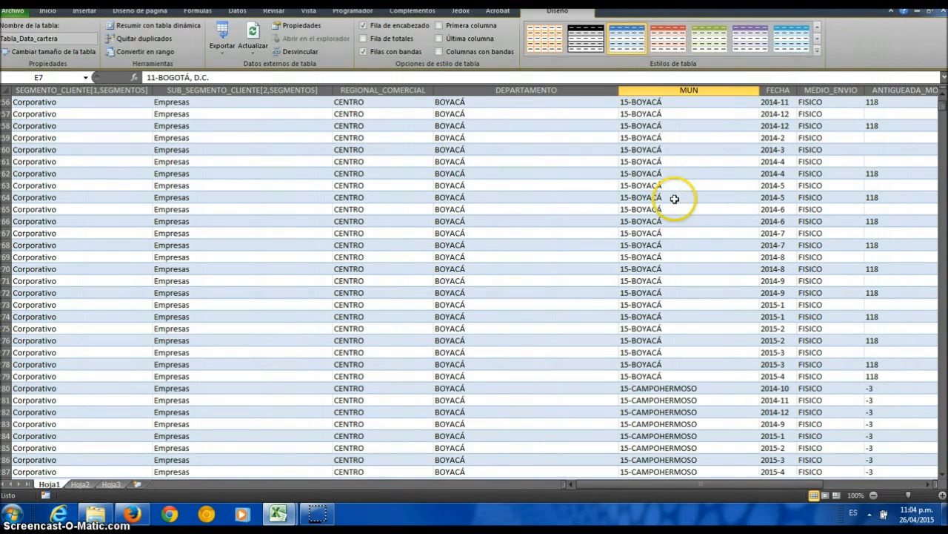
scroll(666, 210, "down", 2)
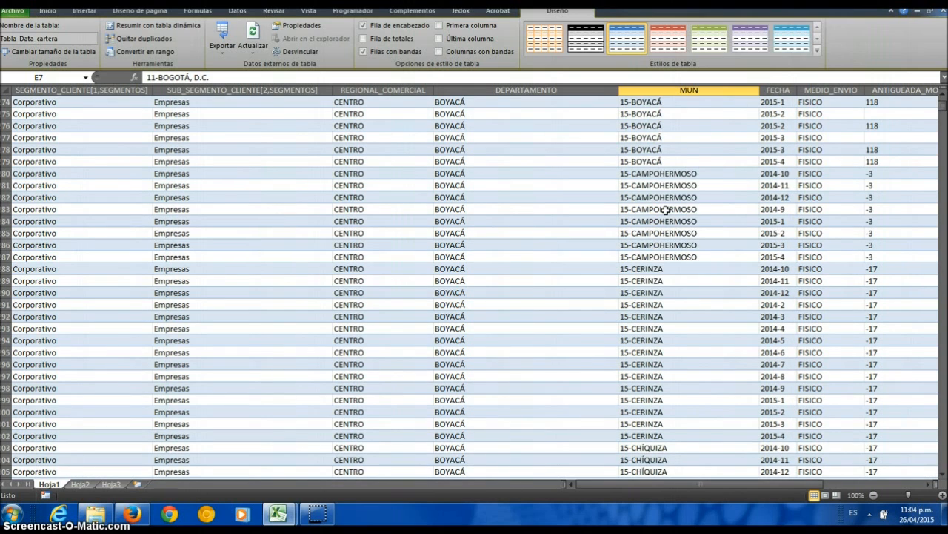
scroll(666, 210, "up", 4)
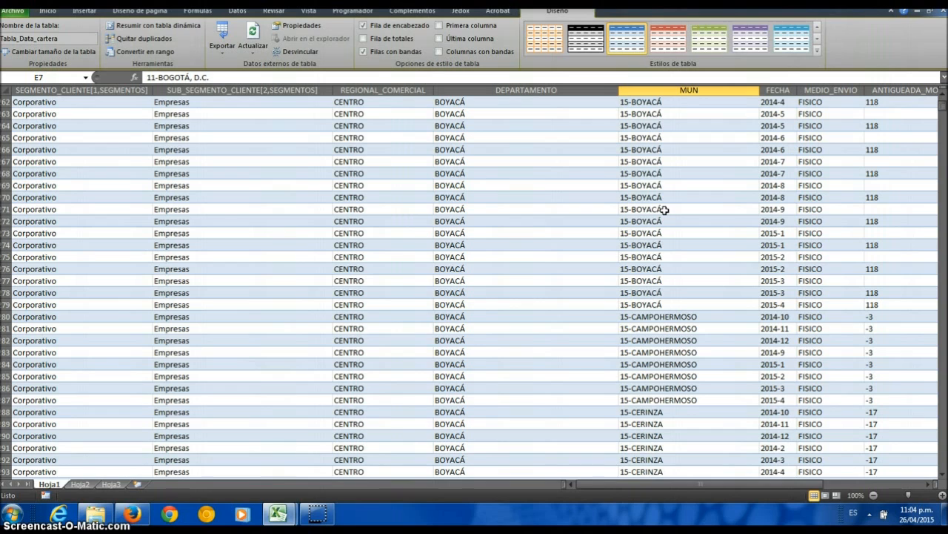
Examine the numeric department prefixes on the Boyacá and Bogotá municipality names in the MUN column.
left_click(686, 208)
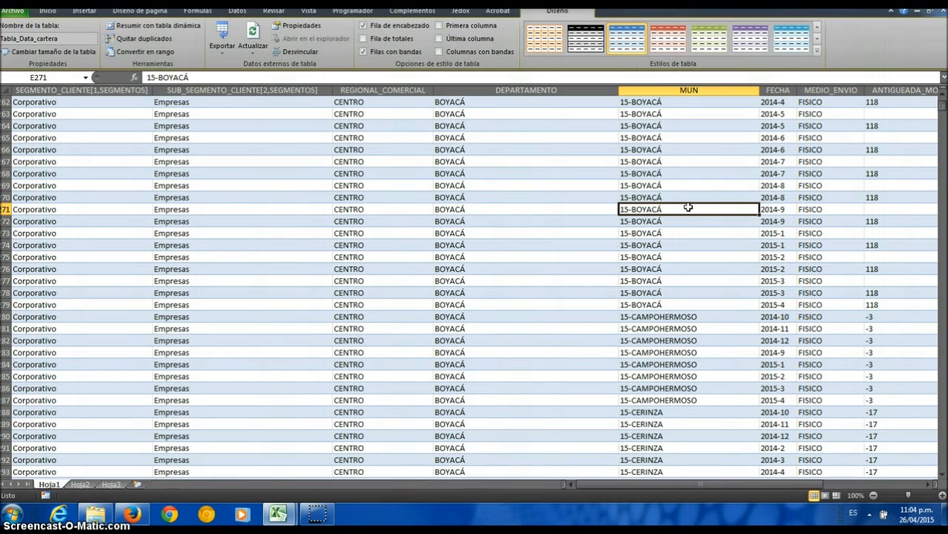
left_click(684, 148)
left_click(684, 124)
left_click_drag(685, 106, 680, 241)
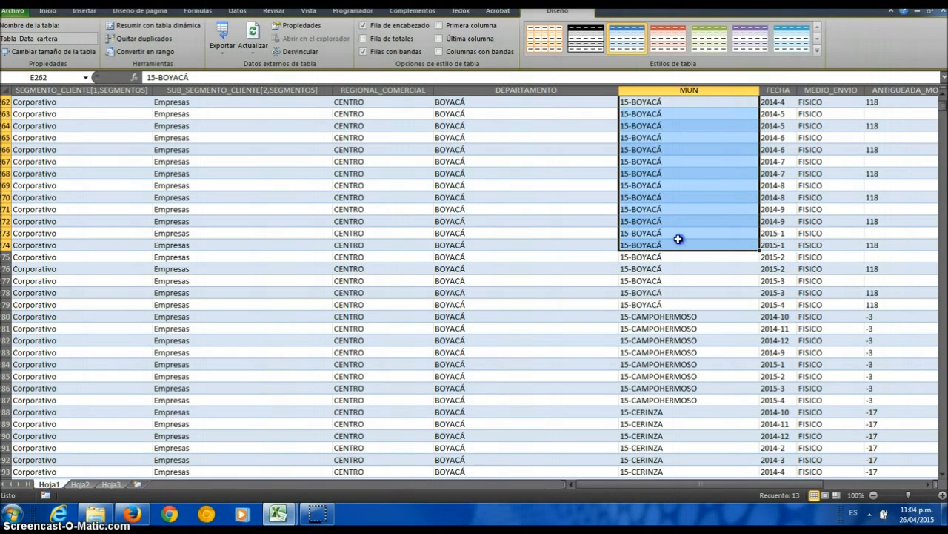
left_click(629, 197)
scroll(631, 205, "down", 11)
scroll(637, 211, "up", 17)
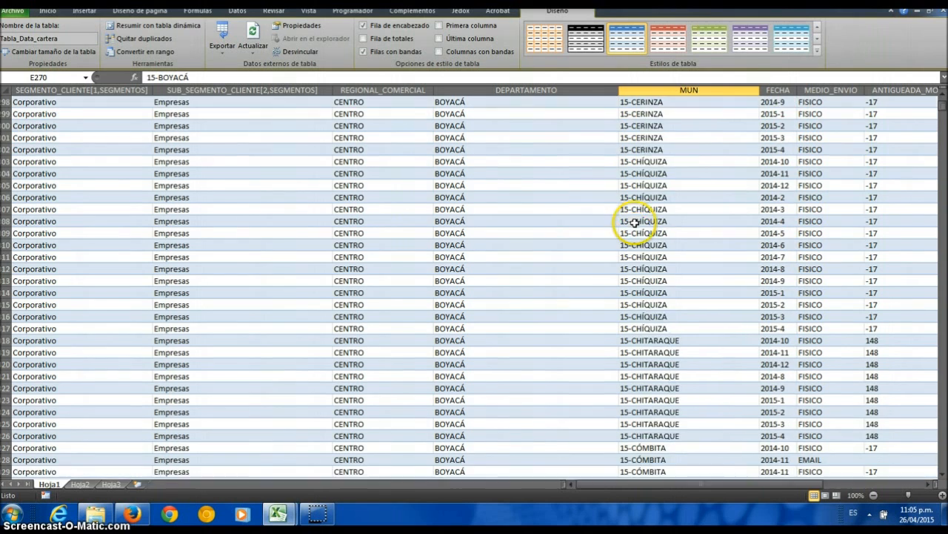
scroll(644, 220, "up", 9)
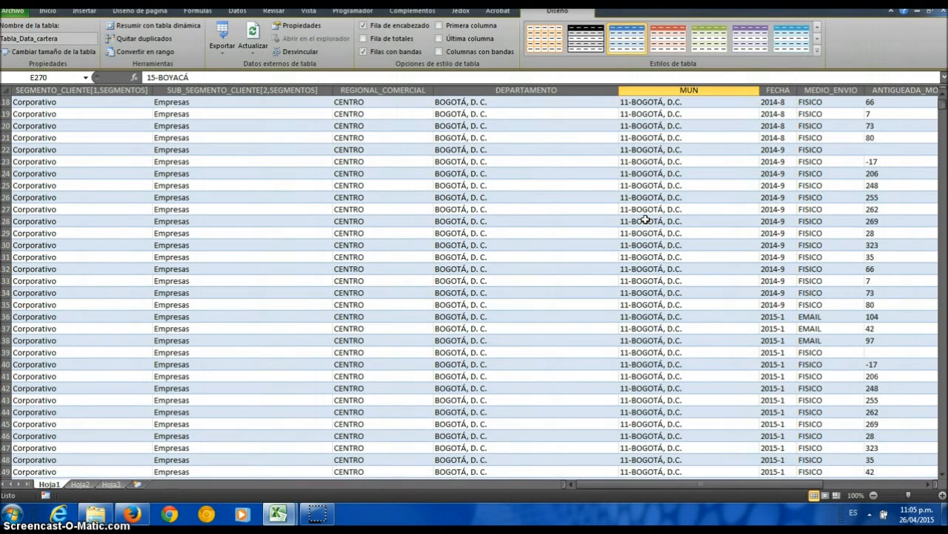
scroll(645, 220, "down", 14)
left_click(699, 177)
scroll(698, 182, "up", 7)
scroll(699, 181, "up", 5)
left_click_drag(942, 117, 944, 104)
left_click(716, 148)
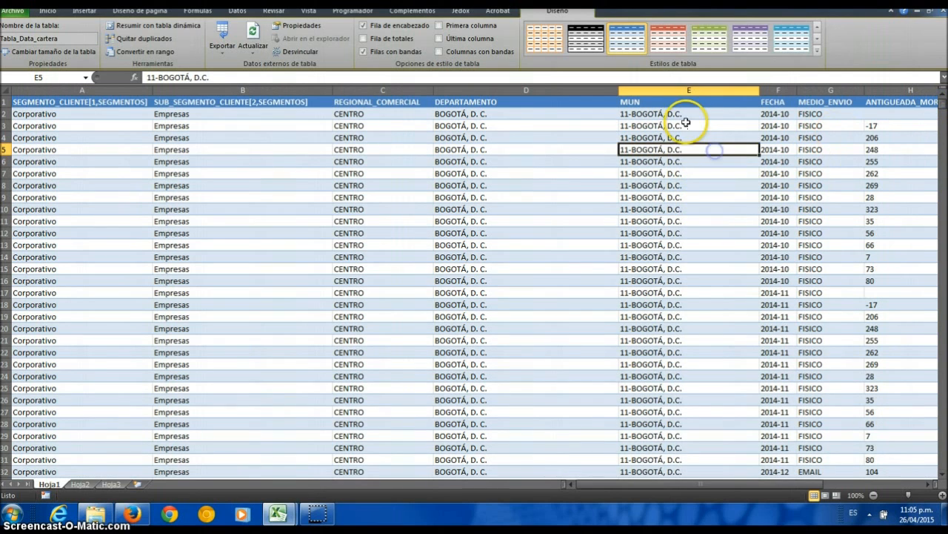
Turn on the table filter and filter MUN by the search GRANA, keeping only 25-GRANADA and 50-GRANADA.
left_click(639, 102)
left_click(589, 104)
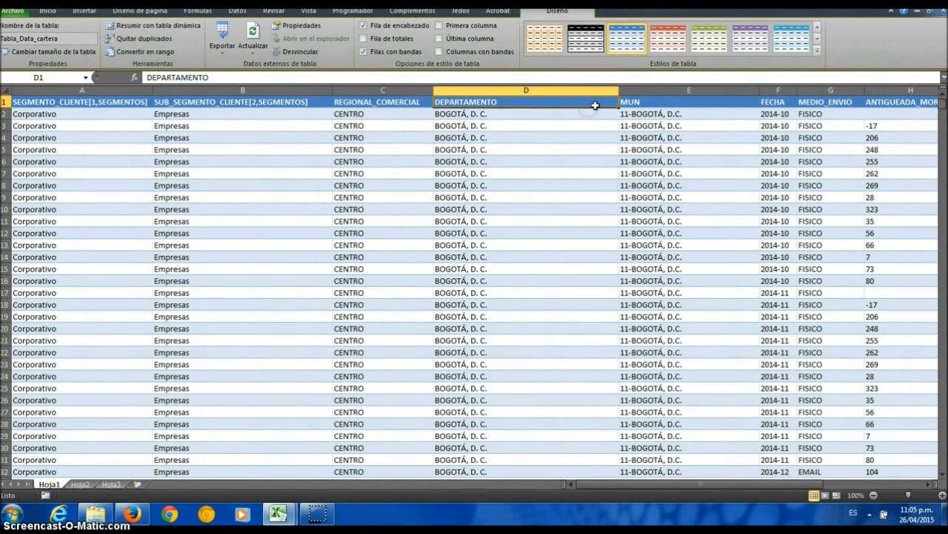
key("ctrl+shift+l")
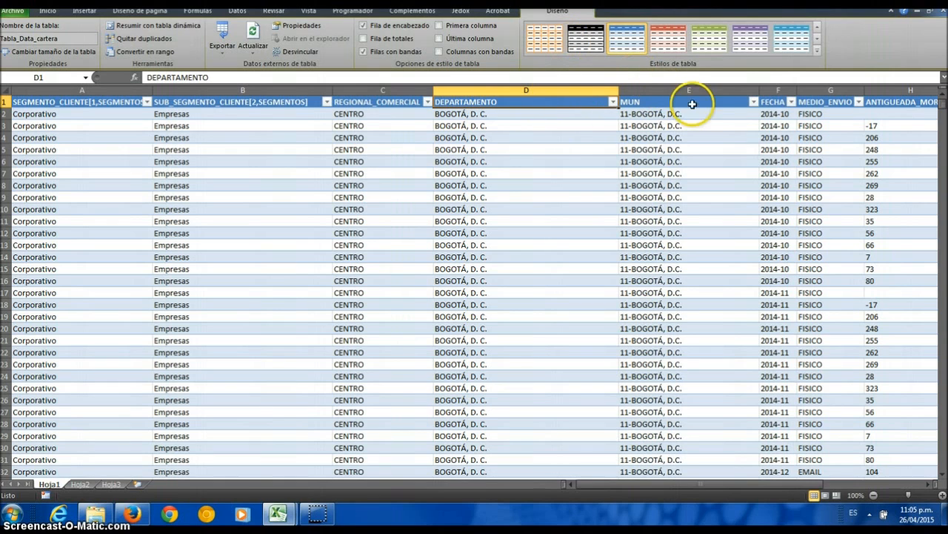
left_click(754, 102)
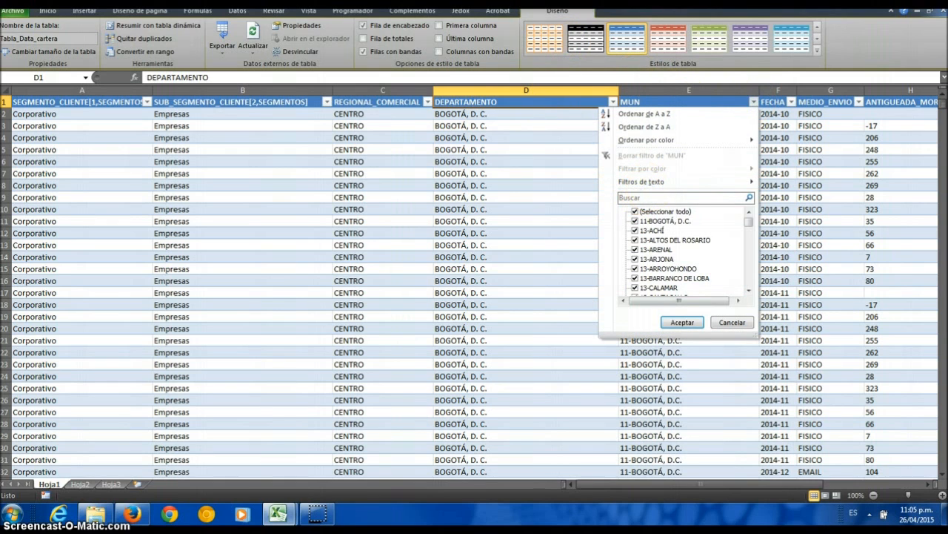
type("GRANA")
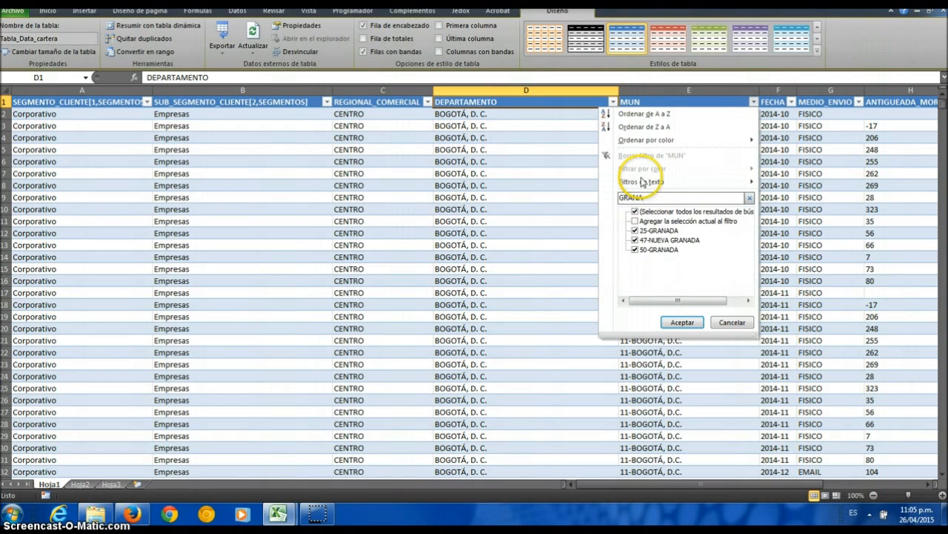
left_click(637, 239)
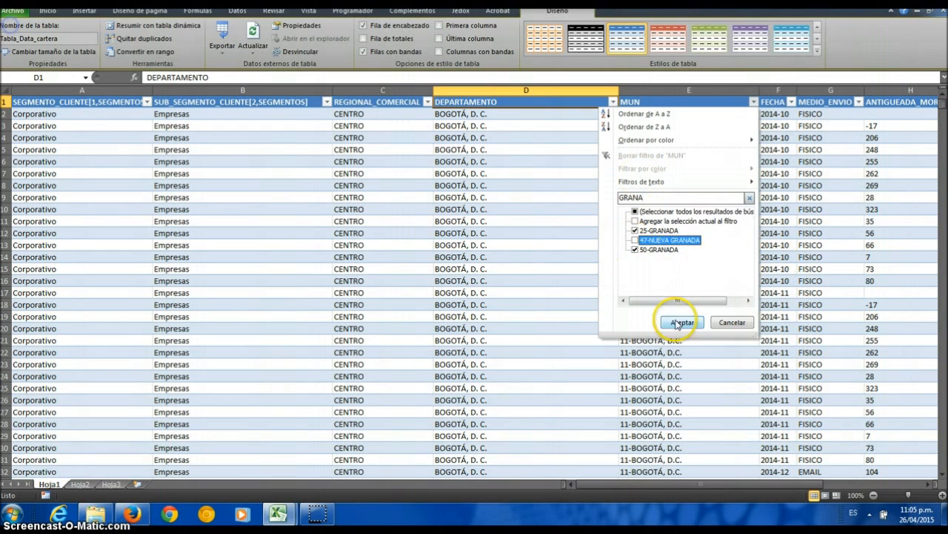
left_click(682, 323)
Compare the departments of the 25-GRANADA and 50-GRANADA rows and turn the table filter off.
left_click_drag(667, 114, 678, 247)
left_click_drag(476, 283, 734, 404)
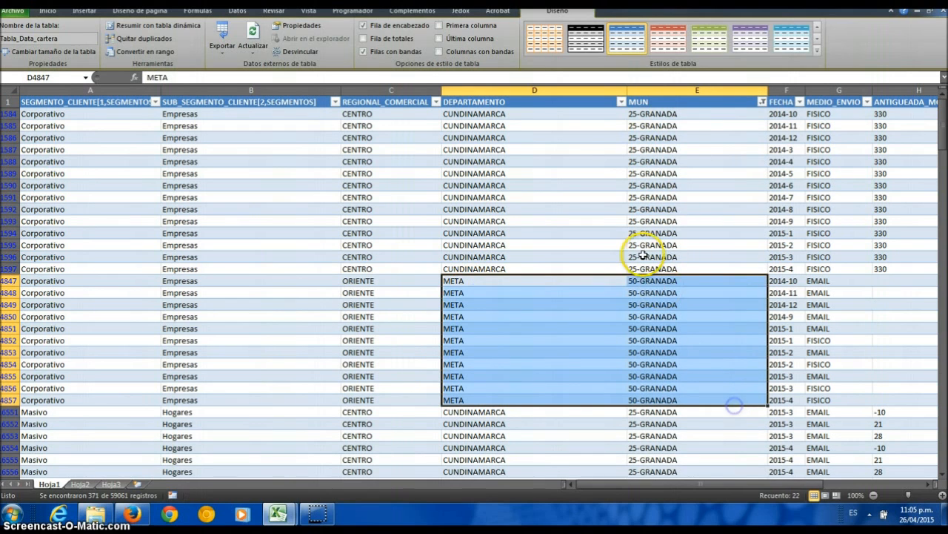
left_click(655, 245)
left_click(649, 290)
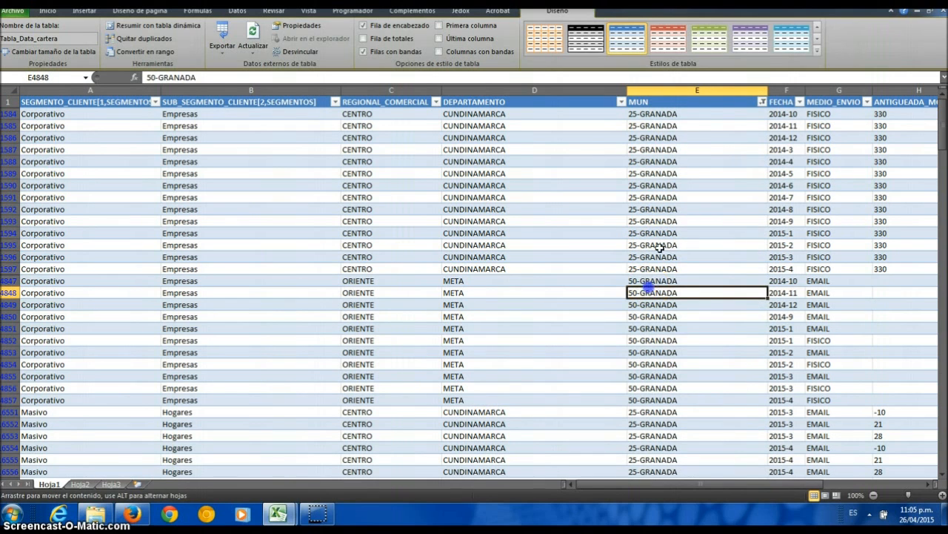
left_click(747, 104)
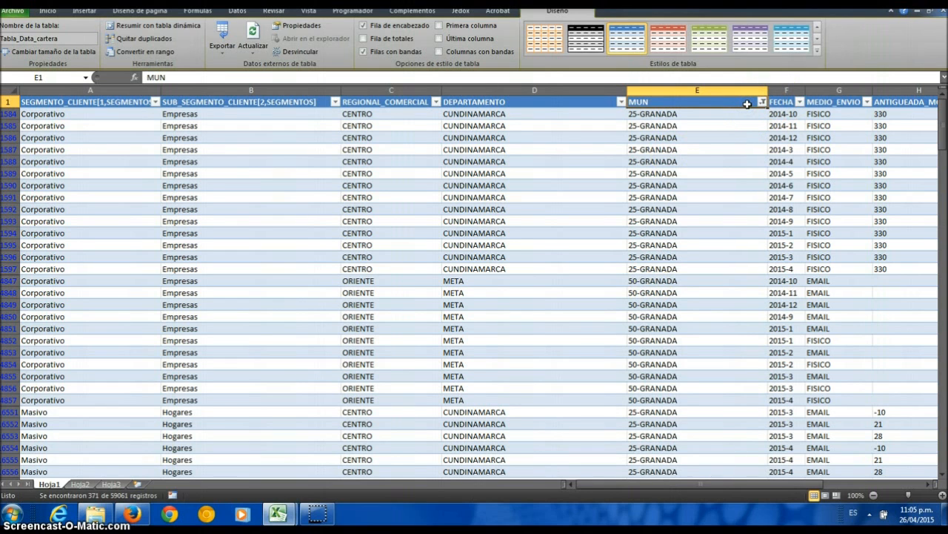
key("ctrl+shift+l")
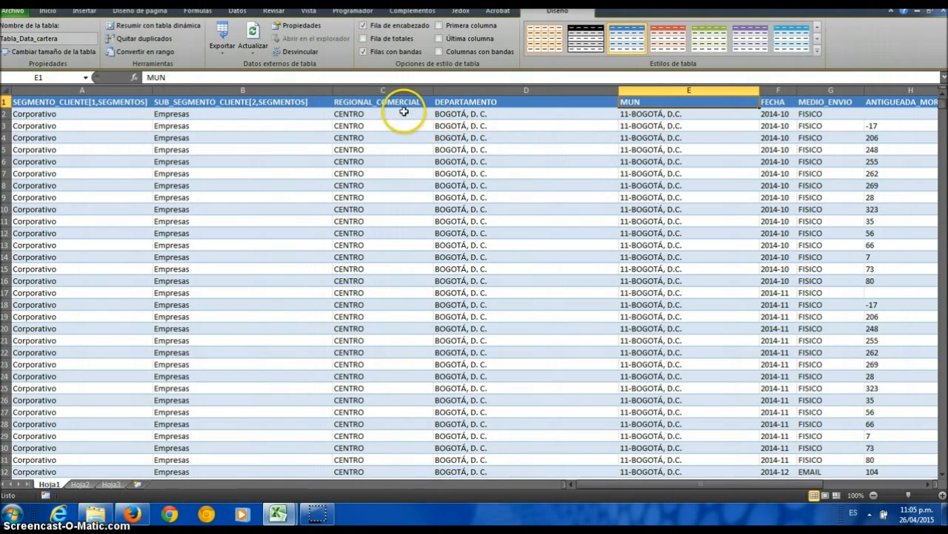
Widen column C and change the header in C1 to REGIONAL_COMERCIAL[1,GEOGRAFIA].
left_click(381, 97)
left_click_drag(434, 90, 461, 90)
left_click(415, 102)
left_click(310, 77)
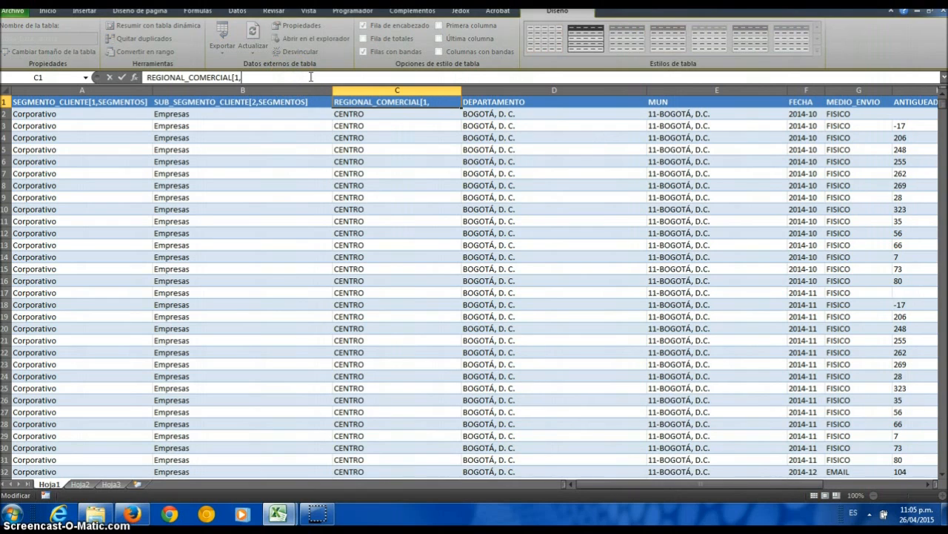
type("[1,GEOGRAFIA")
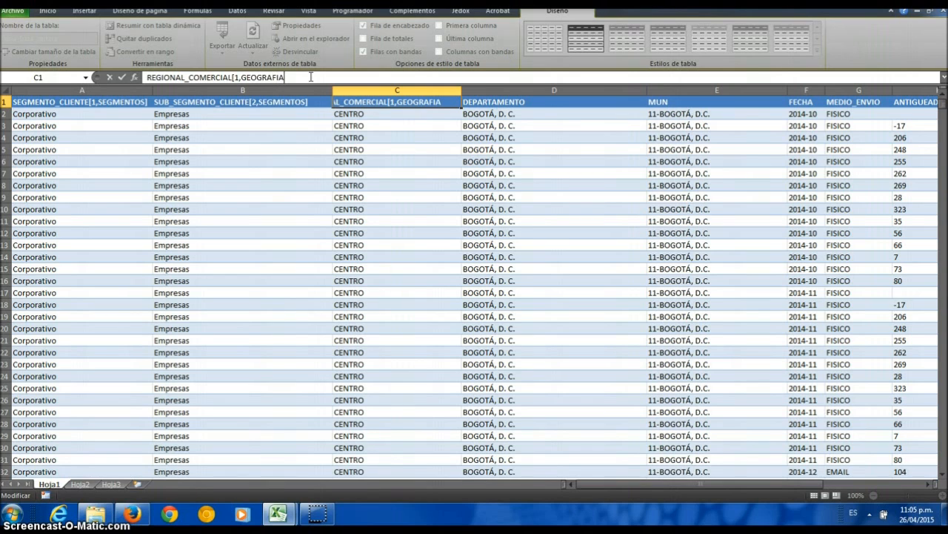
key("Return")
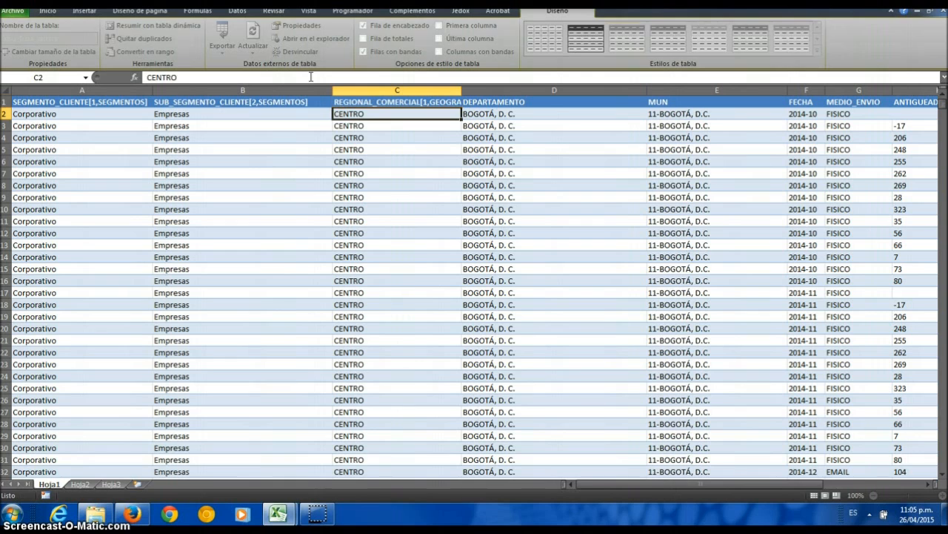
Change the header in D1 to DEPARTAMENTO[2,GEOGRAFIA] and check the entry.
left_click(568, 102)
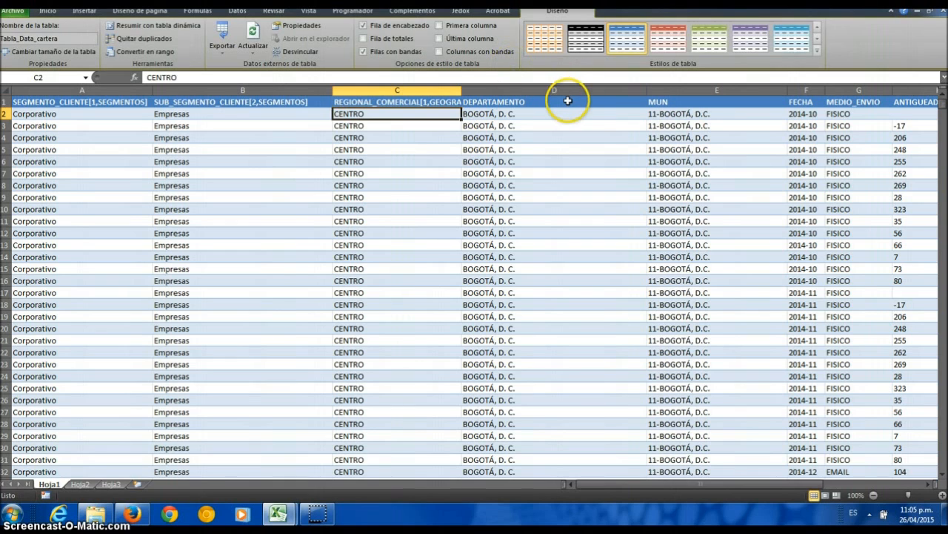
left_click(226, 79)
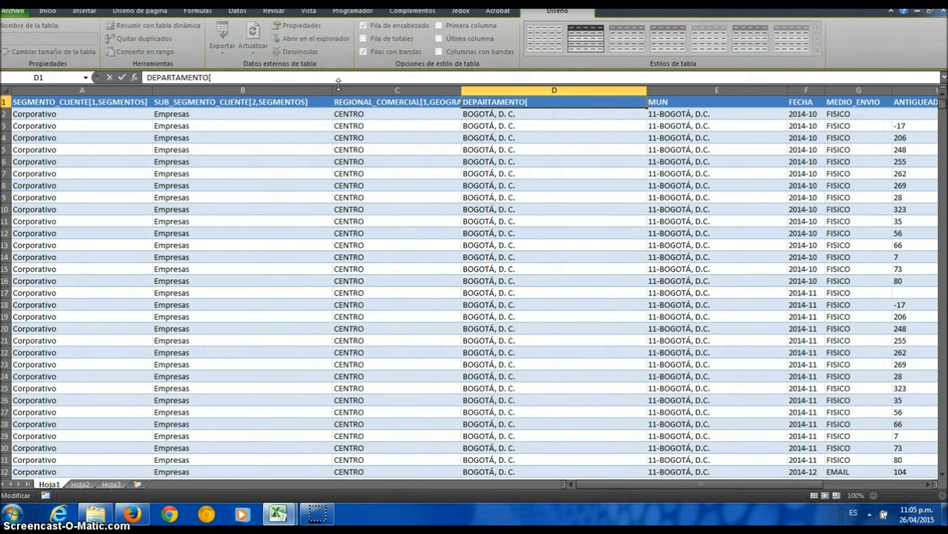
type("2,GEOGRAFIA]")
key("Return")
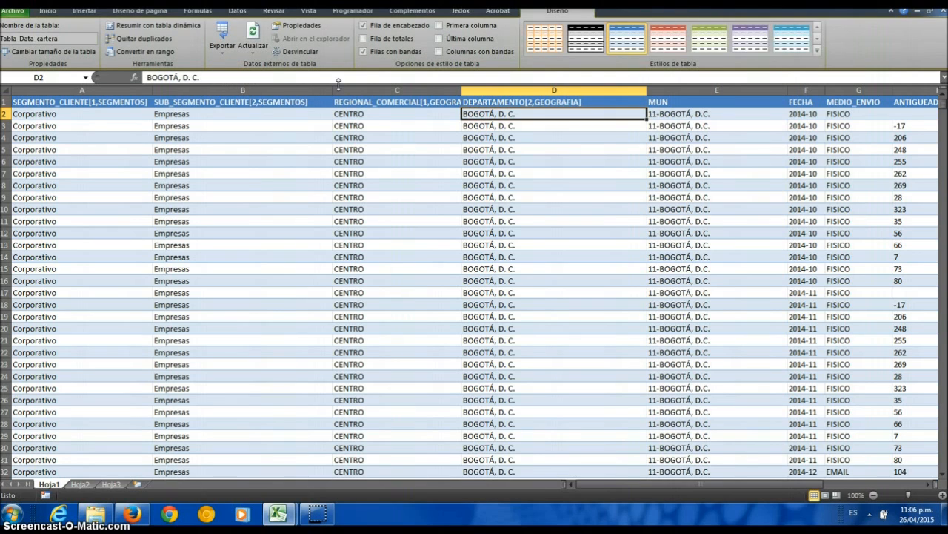
left_click(564, 109)
left_click(564, 108)
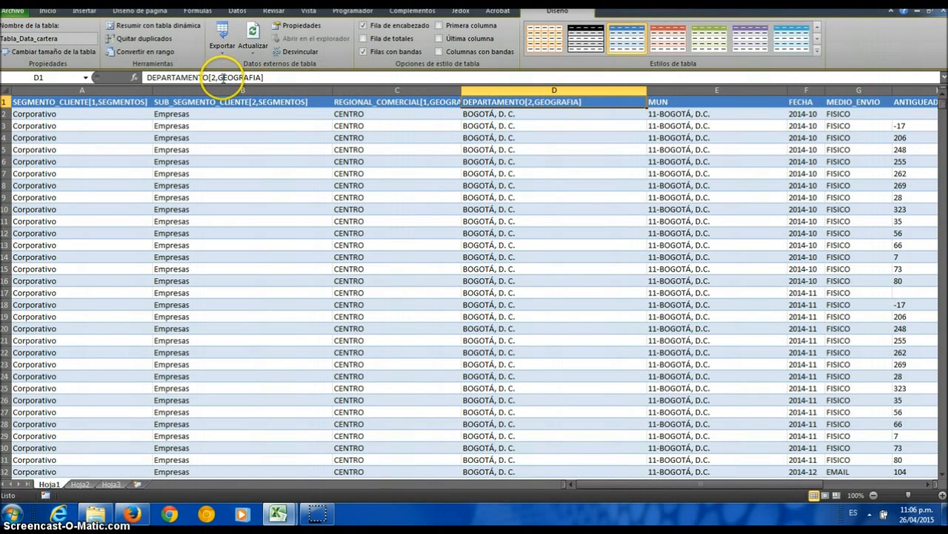
Change the header in E1 to MUN[3,GEOGRAFIA].
left_click(674, 102)
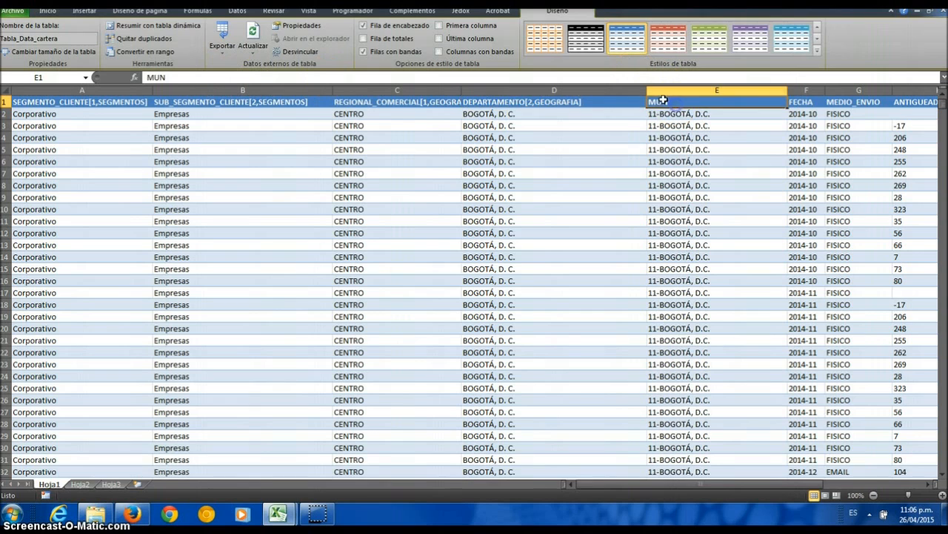
left_click(202, 75)
type("[3,GEO")
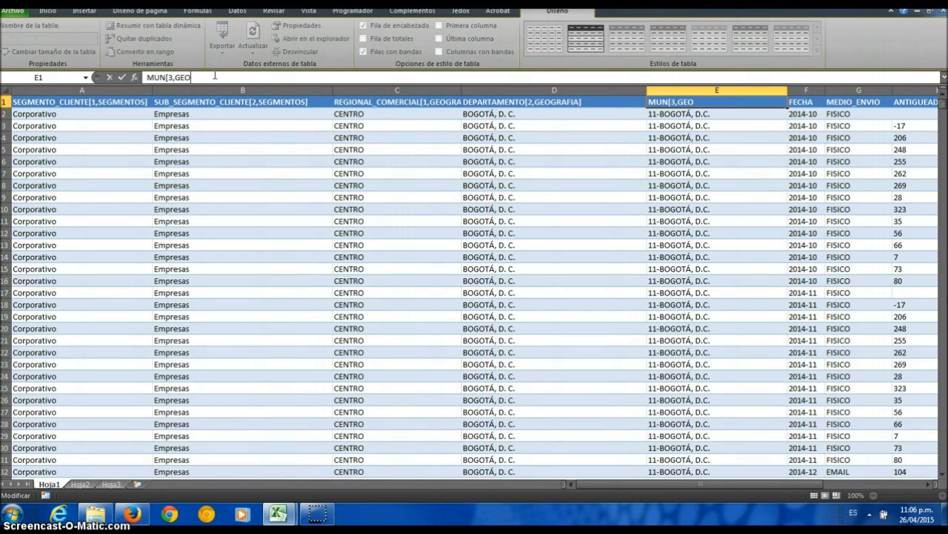
type("GRAFIA]")
key("Return")
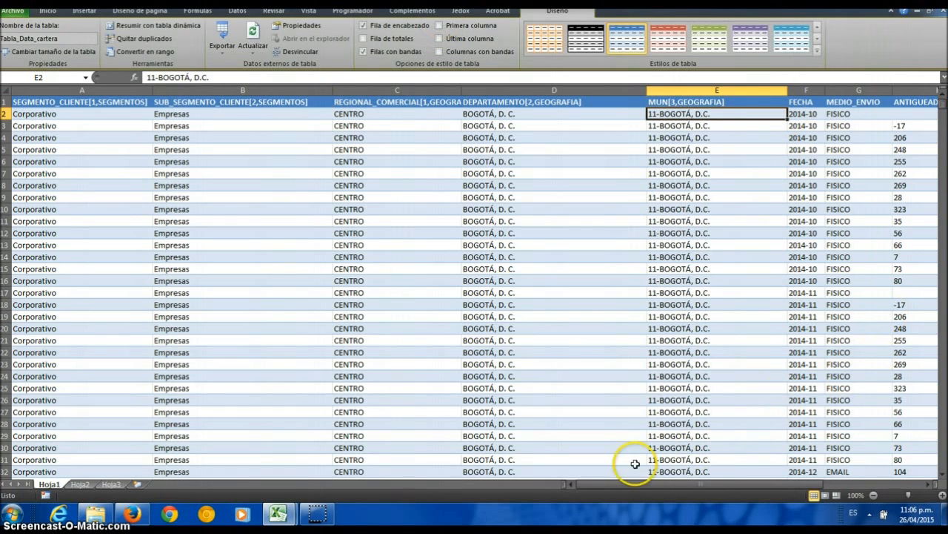
Fit the width of all the sheet's columns to their contents.
left_click(5, 89)
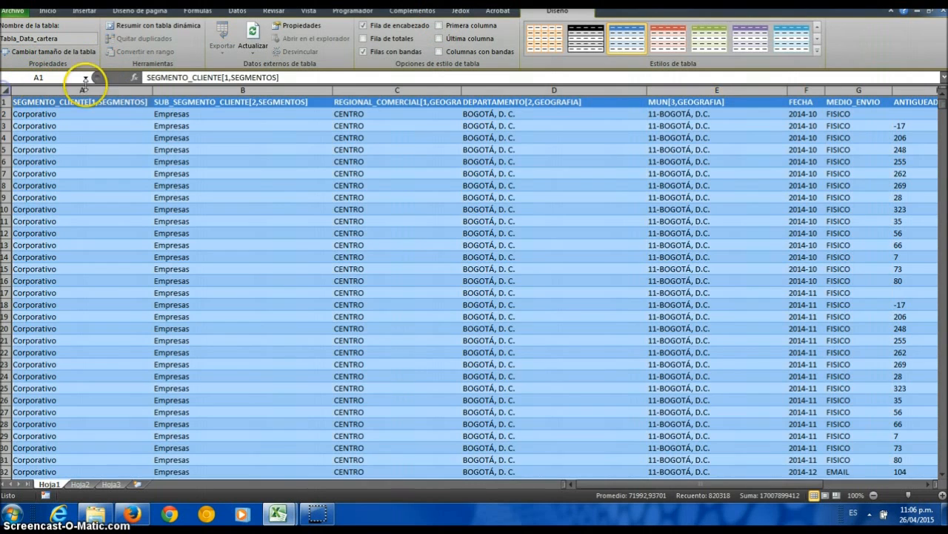
double_click(152, 89)
left_click(581, 149)
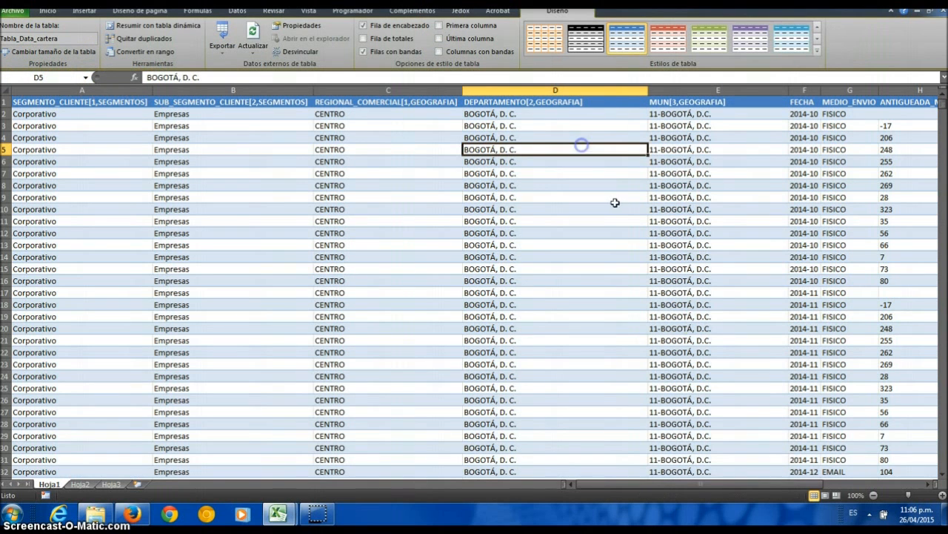
left_click_drag(750, 482, 791, 478)
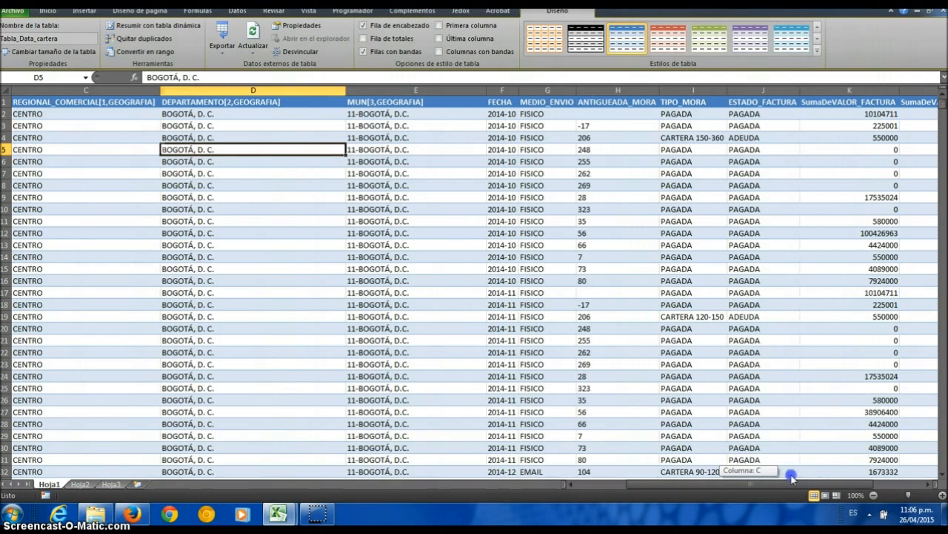
Widen column F and change the header in F1 to FECHA[DATE,YYYY-MM].
left_click(385, 107)
left_click_drag(516, 91, 642, 90)
left_click(574, 103)
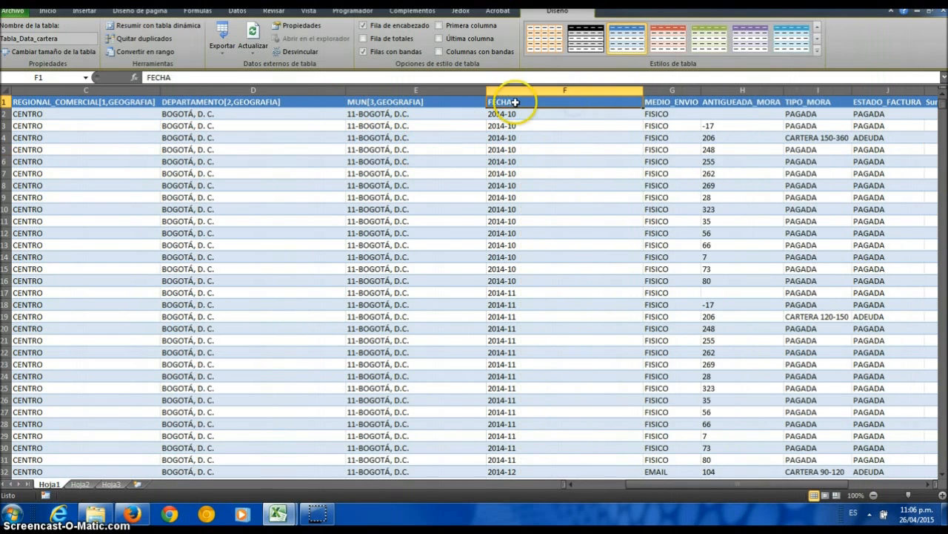
left_click(220, 77)
type("[DATE,")
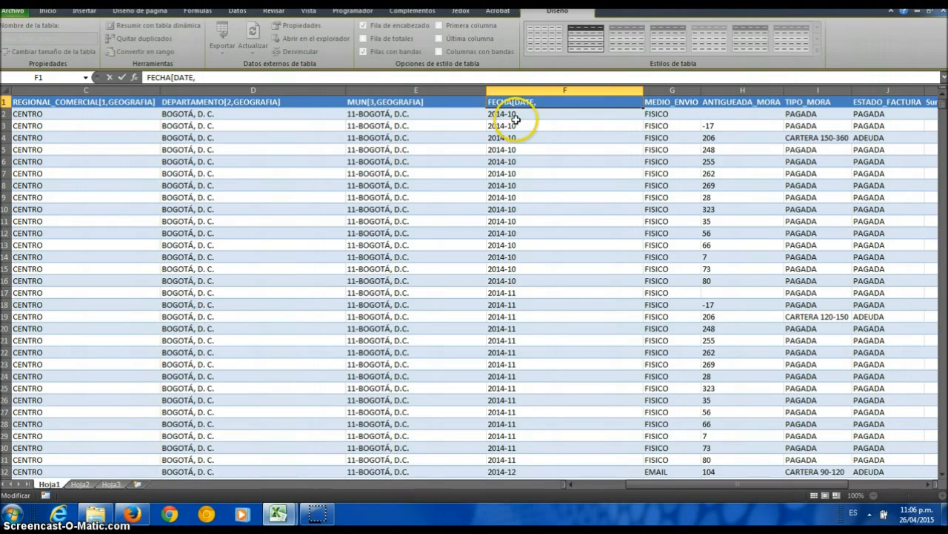
type("YYYY")
left_click(244, 77)
type("-MM]")
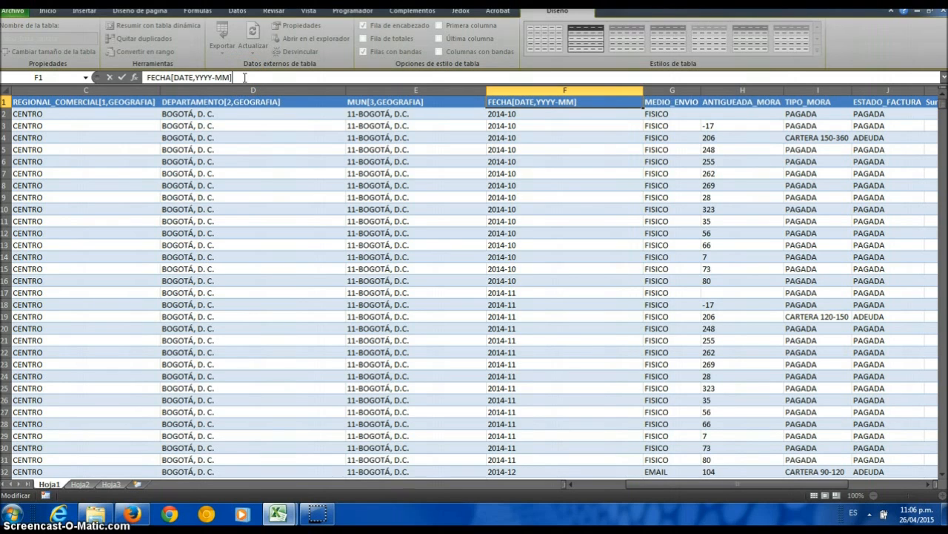
key("Return")
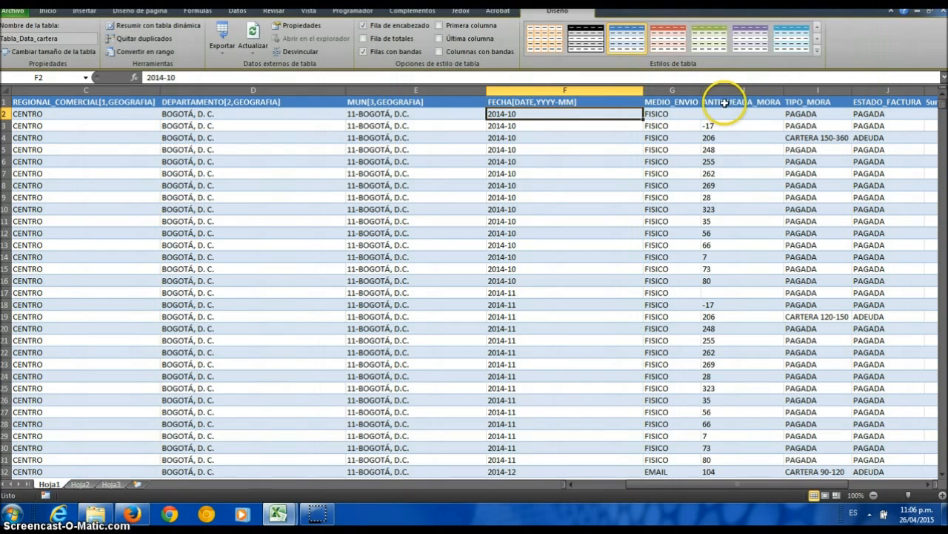
Widen column G and change the header in G1 to MEDIO_ENVIO[1,MEDIO].
left_click_drag(701, 90, 746, 90)
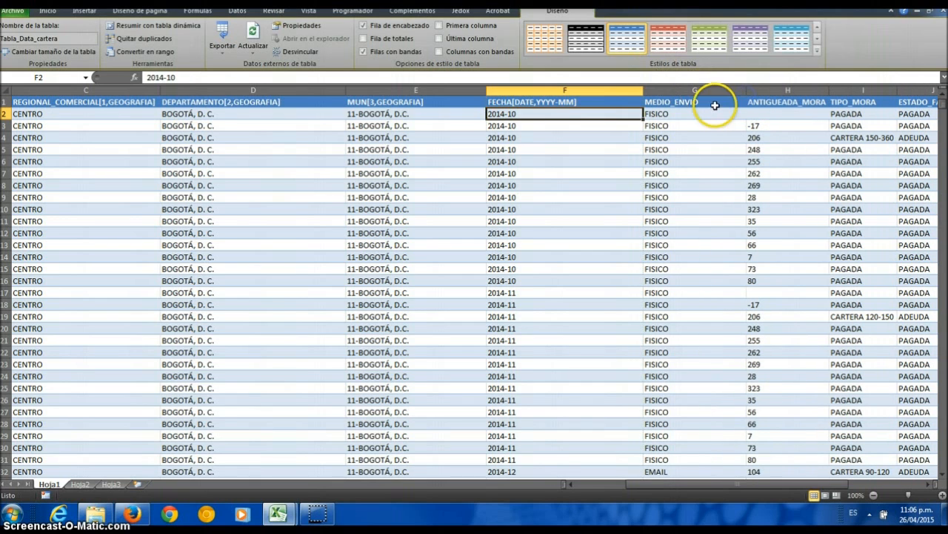
left_click(717, 103)
left_click(231, 77)
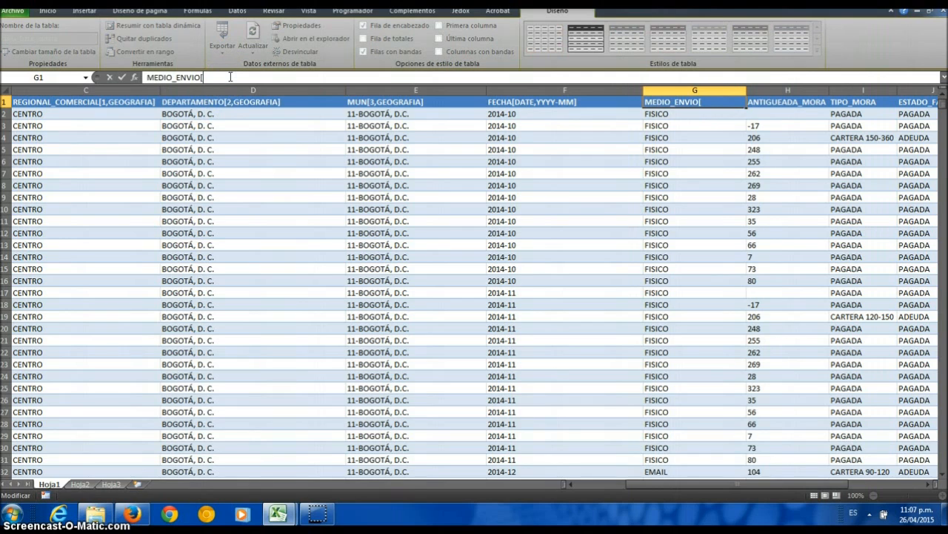
type("[1,MEDIO]")
key("Return")
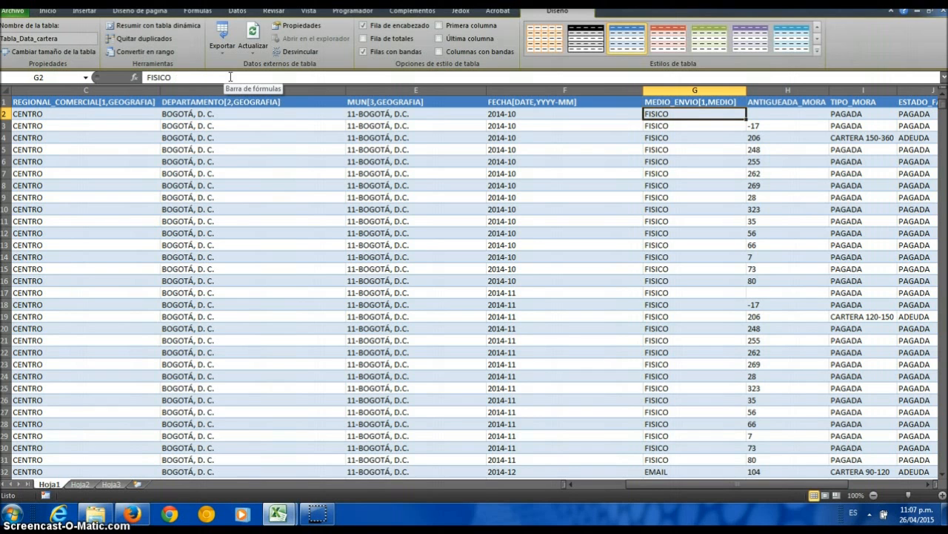
Examine the ANTIGUEADA_MORA values in column H against the type, status and account count in the same rows.
left_click(932, 483)
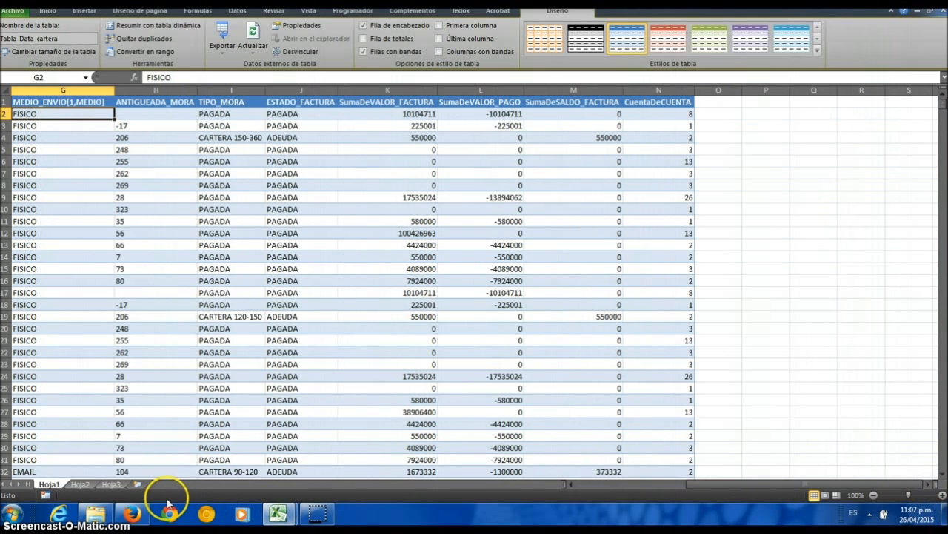
left_click(567, 484)
left_click_drag(286, 102, 541, 102)
left_click(327, 103)
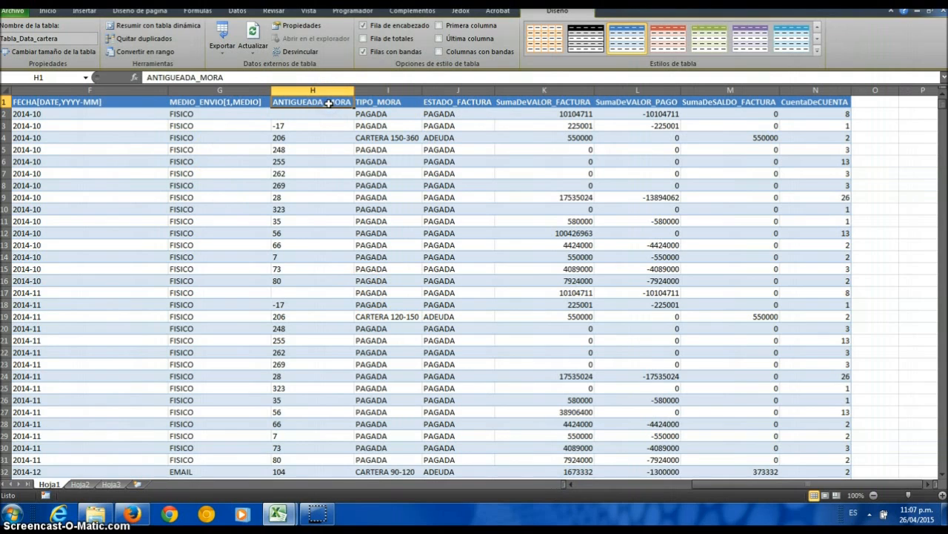
left_click(323, 126)
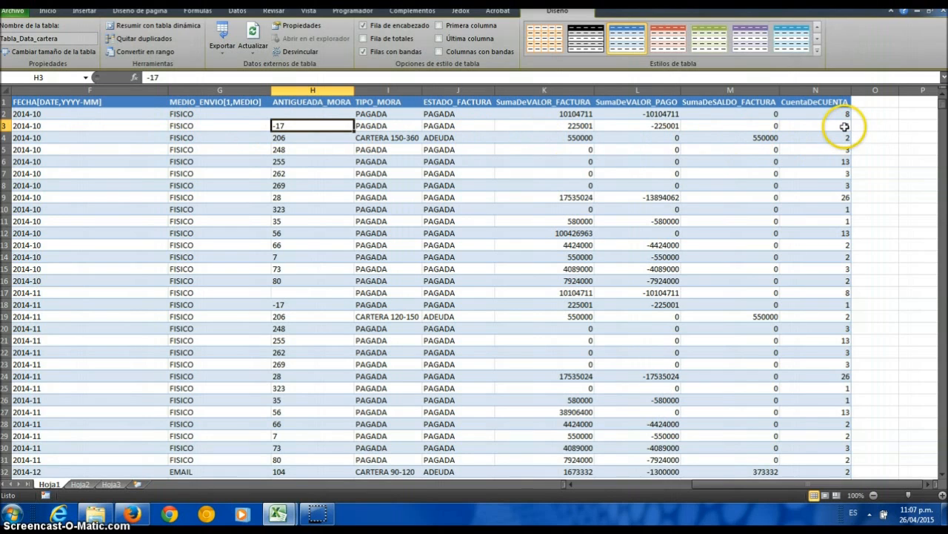
left_click(281, 138)
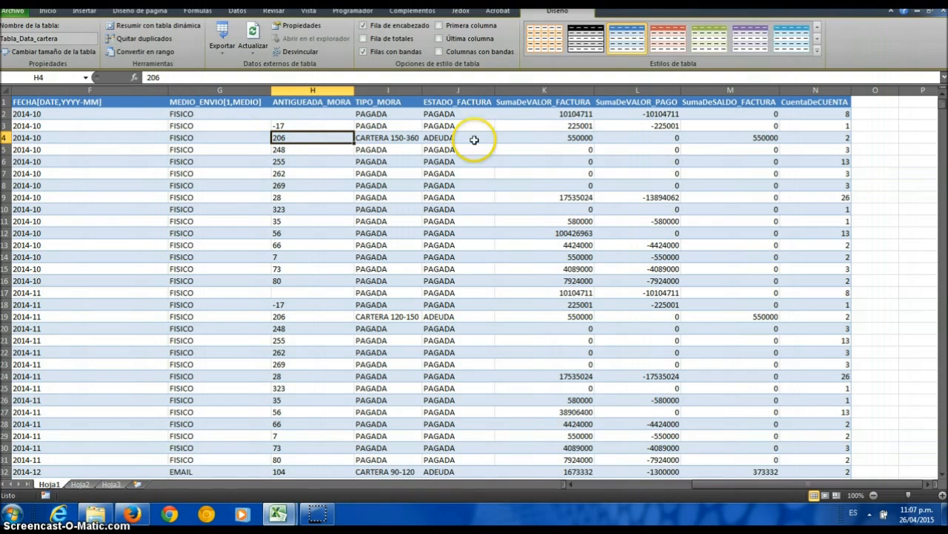
left_click(849, 140)
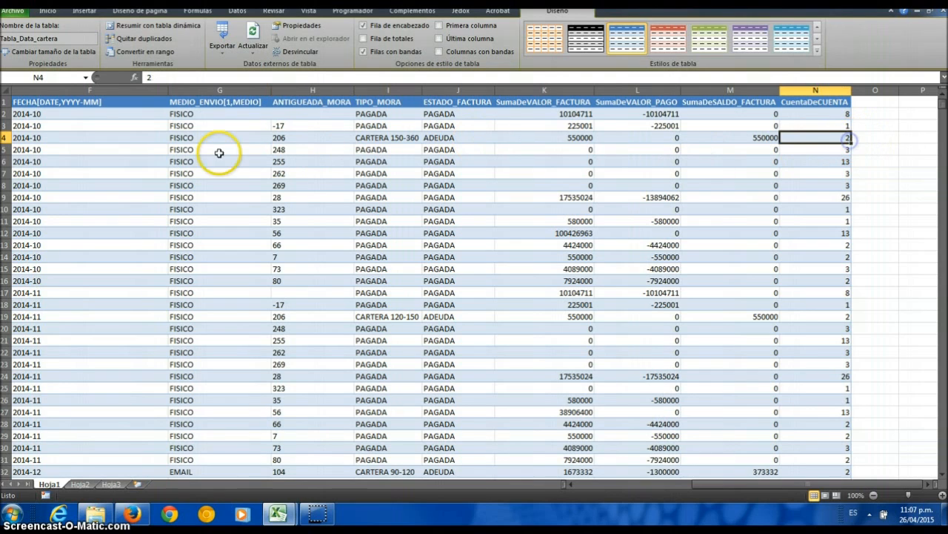
left_click(296, 140)
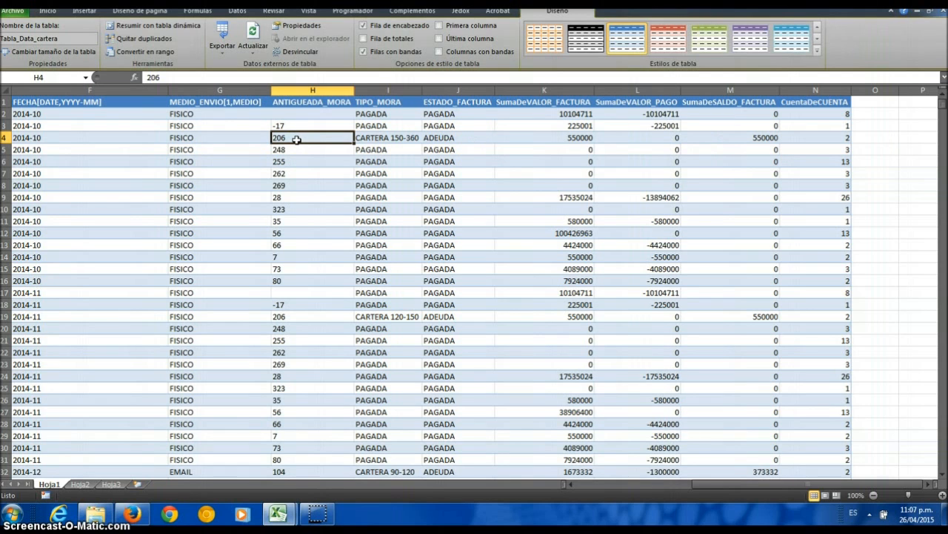
left_click(296, 269)
left_click(301, 316)
scroll(302, 312, "down", 3)
scroll(302, 312, "up", 3)
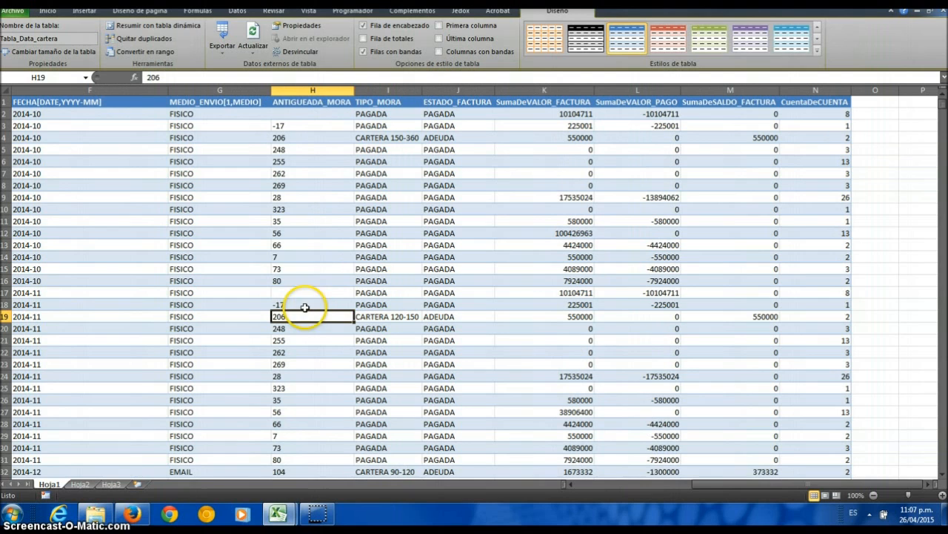
Widen columns H, I and J to make room for longer headers.
double_click(355, 89)
left_click(383, 106)
left_click(415, 114)
left_click(430, 102)
left_click_drag(457, 91, 479, 93)
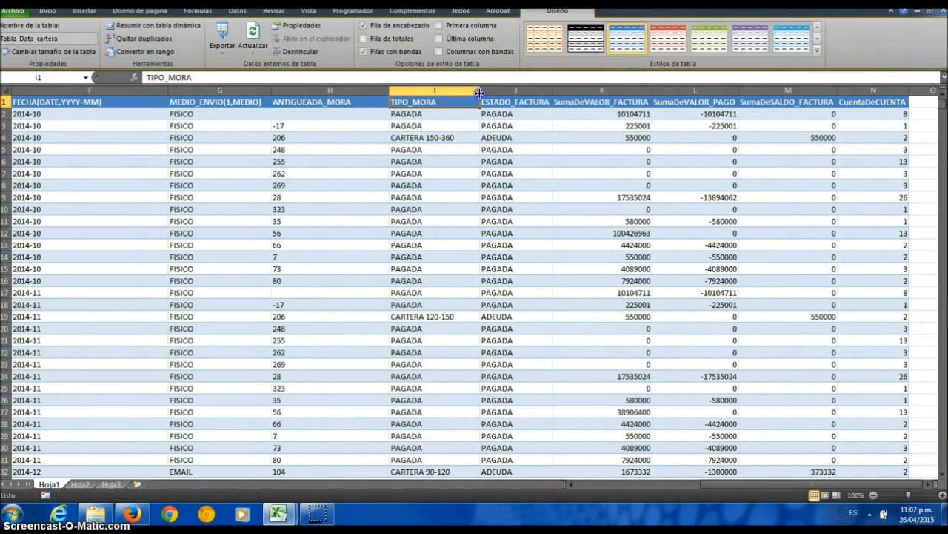
left_click_drag(553, 90, 585, 90)
left_click(565, 104)
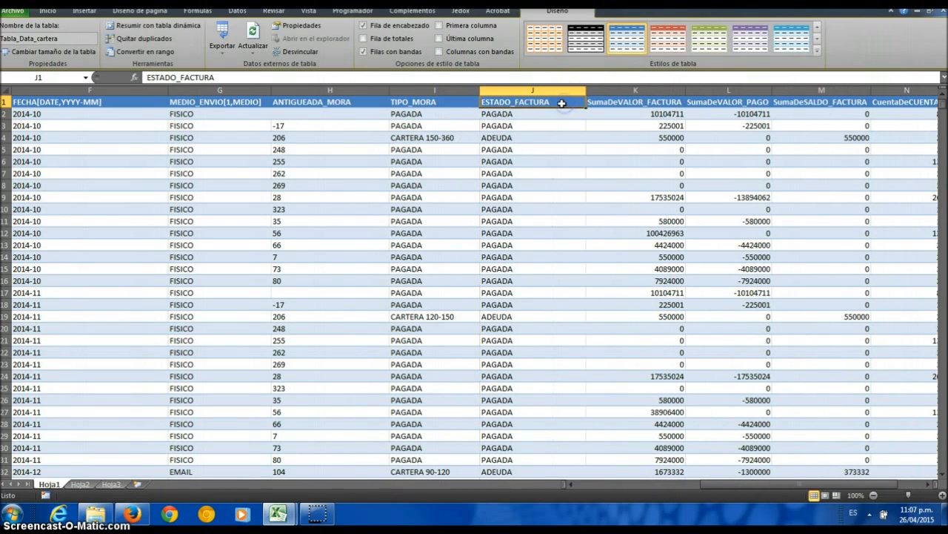
Change the header in I1 to TIPO_MORA[1,MORA].
left_click(402, 102)
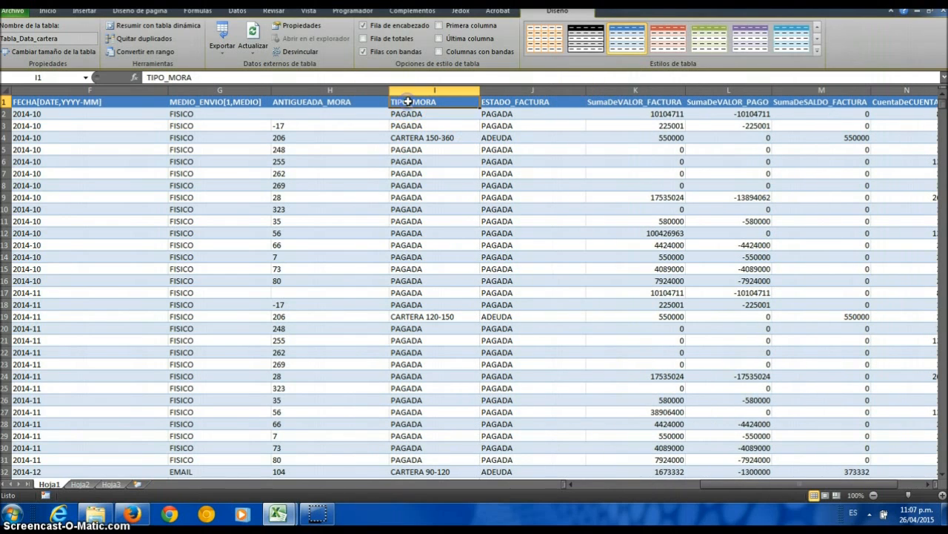
left_click(411, 102)
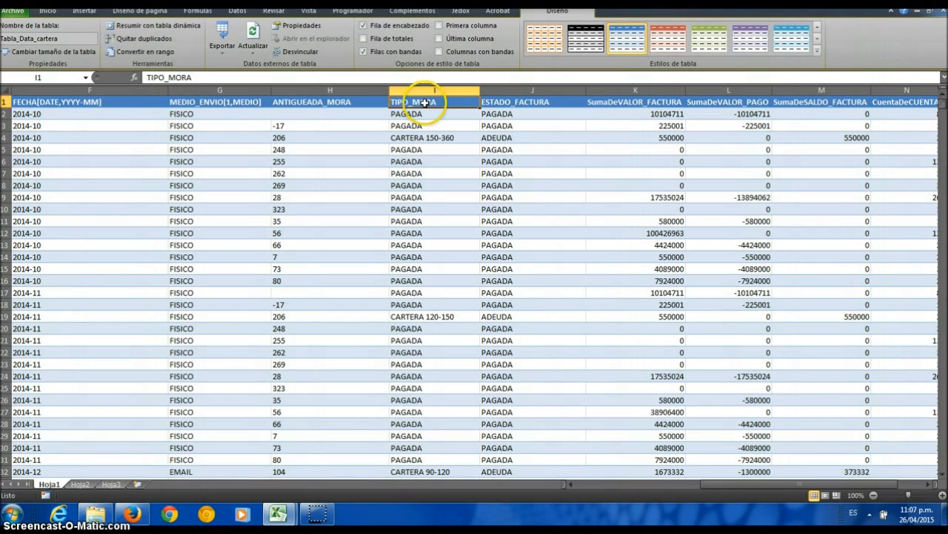
left_click(205, 79)
type("[1,MORA")
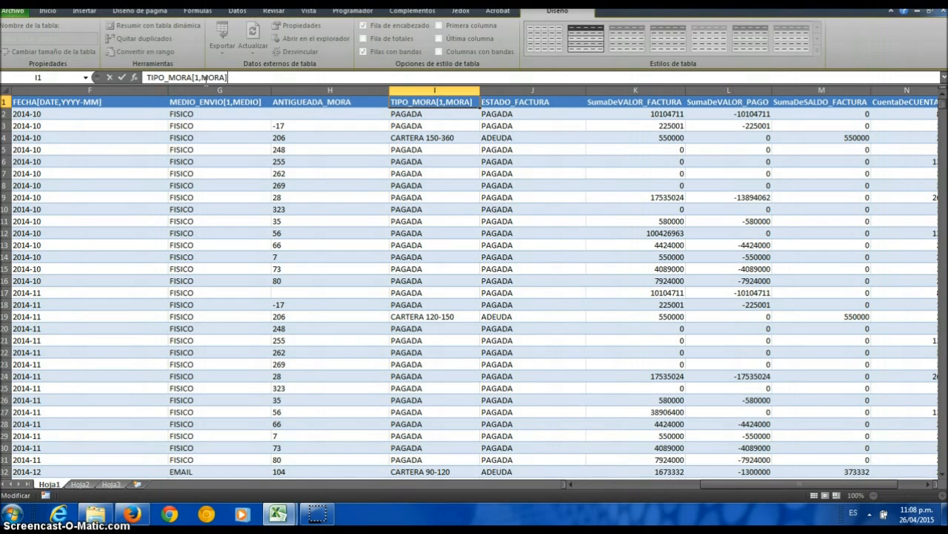
key("Return")
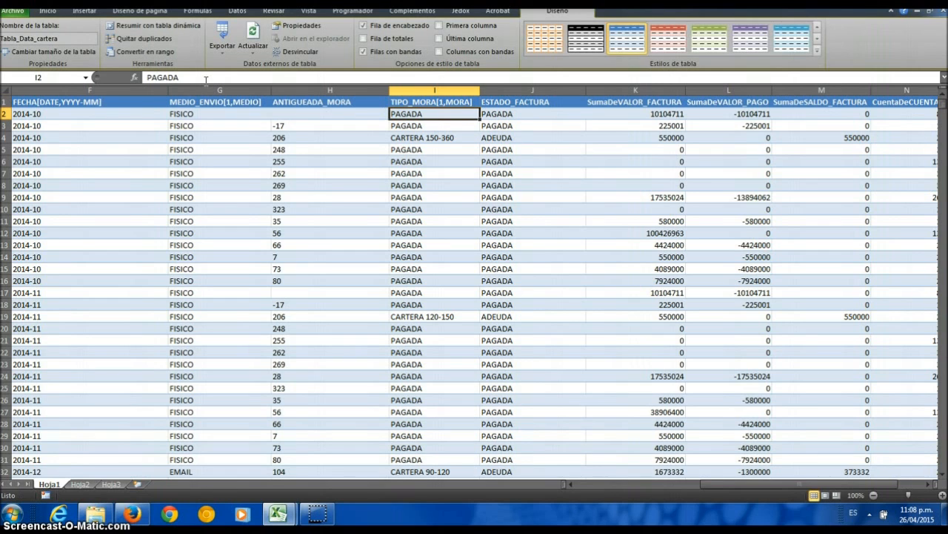
Change the header in J1 to ESTADO_FACTURA[2,MORA].
left_click(521, 102)
left_click(283, 79)
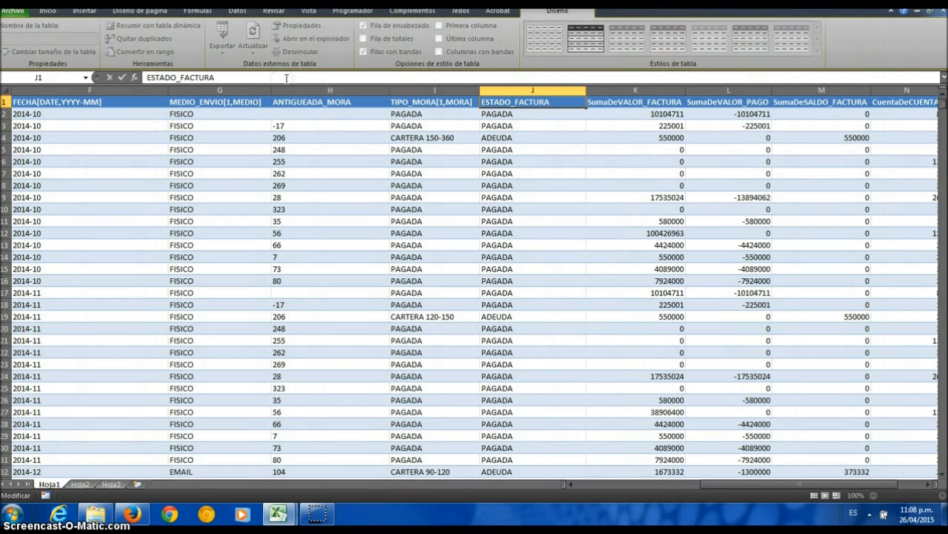
type("[2,MORA]")
key("Return")
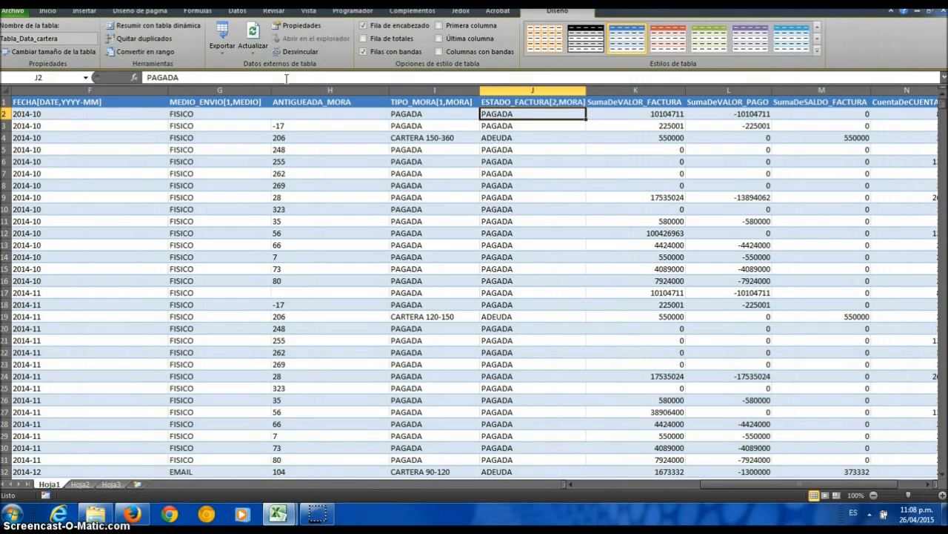
Change the header in H1 to ANTIGUEADA_MORA[3,MORA].
left_click(312, 103)
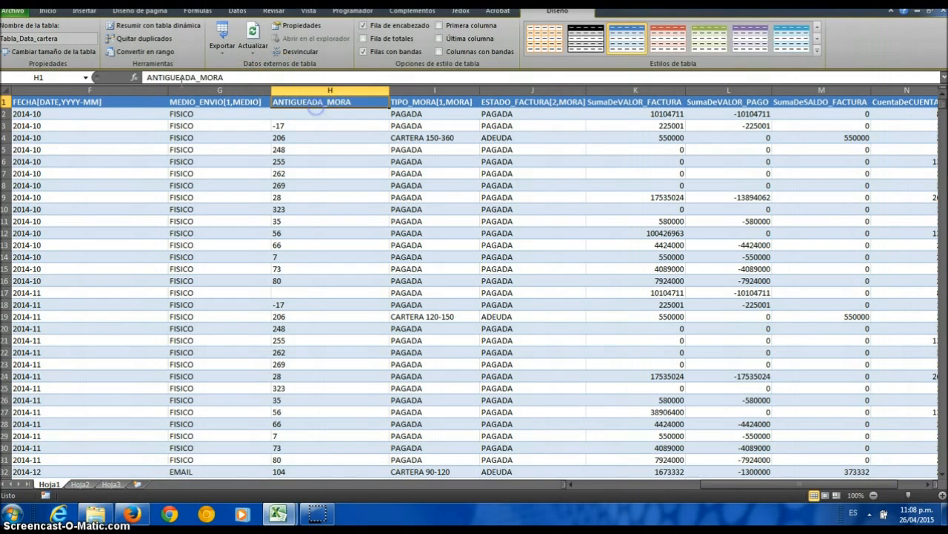
left_click(245, 77)
type("[")
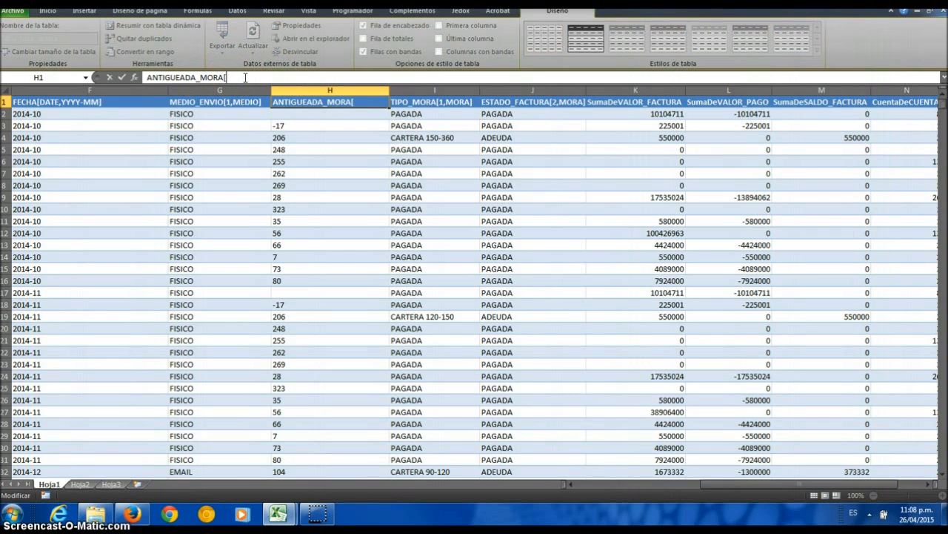
type("3,MORA]")
key("Return")
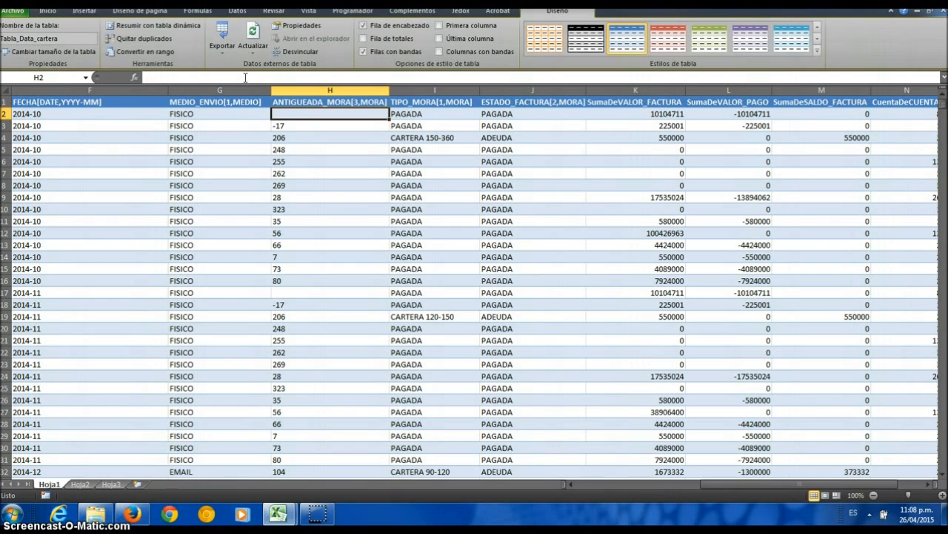
Replace the header in K1 with VALOR[MES] and check the entry.
left_click(637, 98)
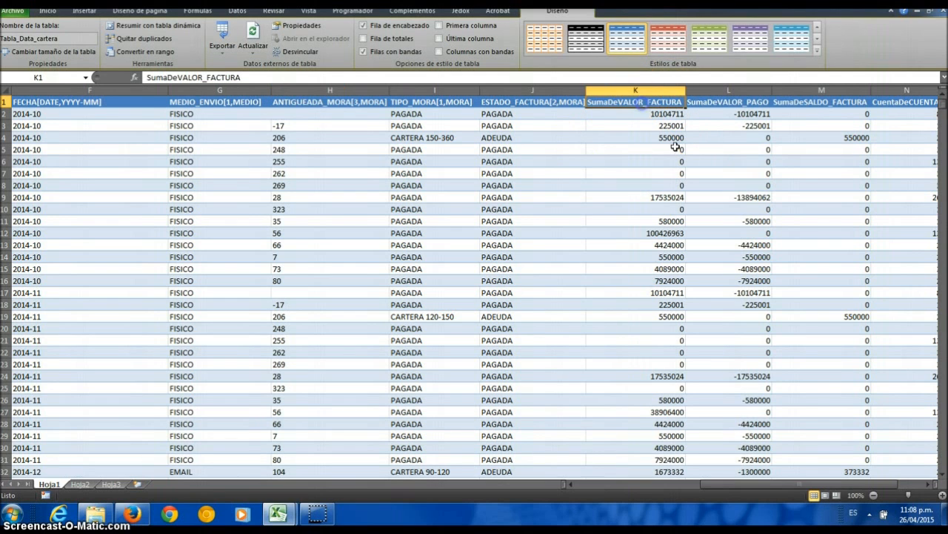
left_click(928, 483)
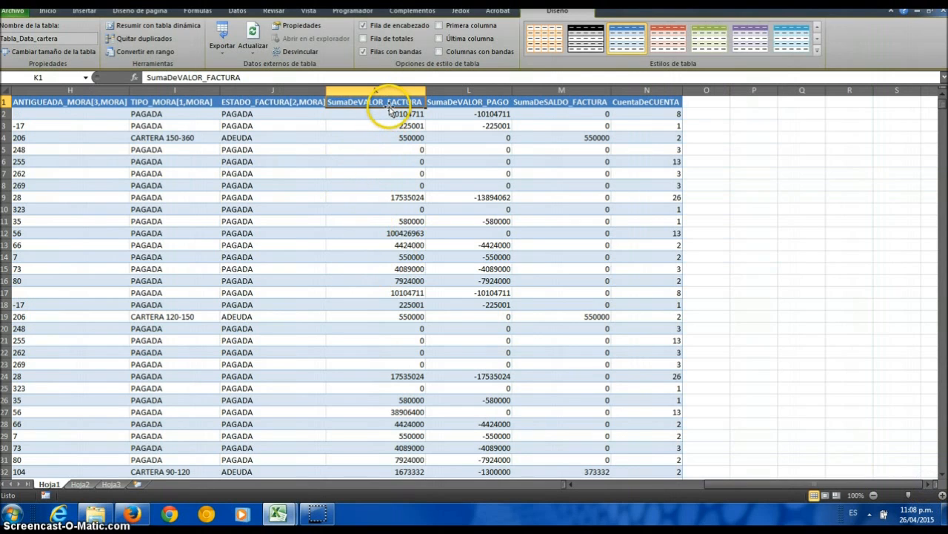
type("VALOR")
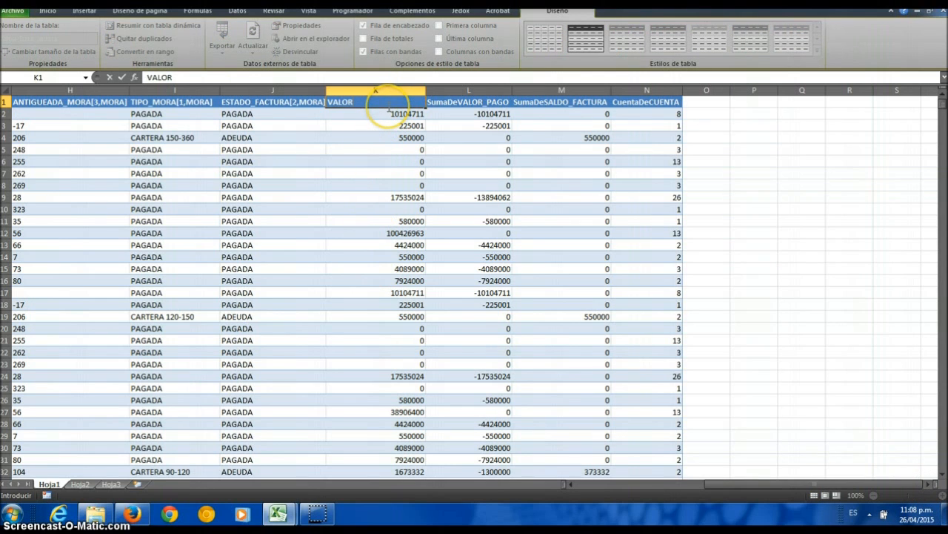
type("[")
type("MES")
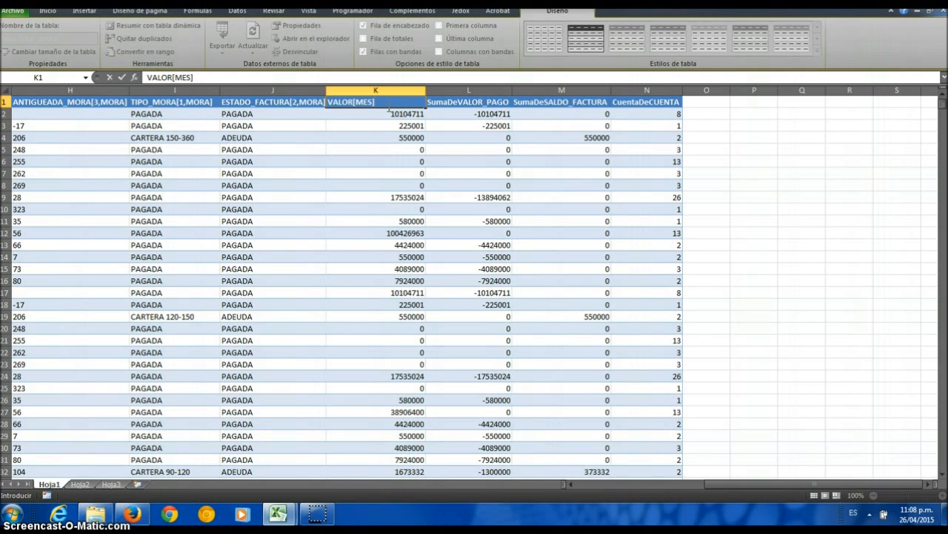
key("Return")
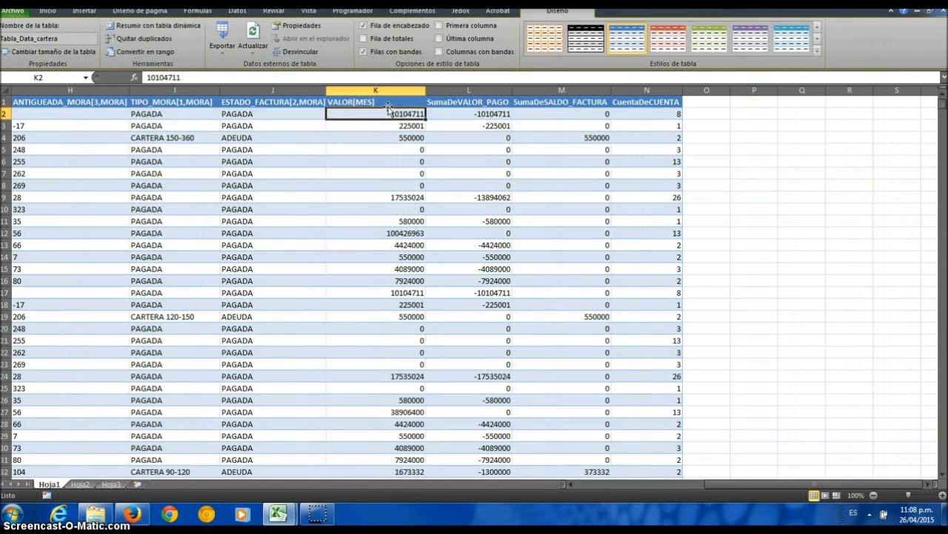
left_click(383, 101)
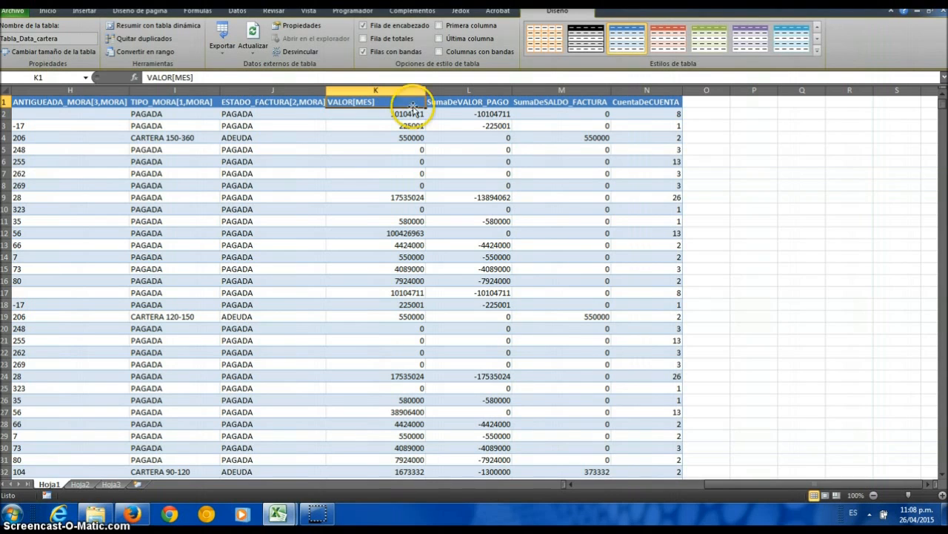
Replace the header in L1 with PAGO[MES].
left_click(481, 105)
type("P")
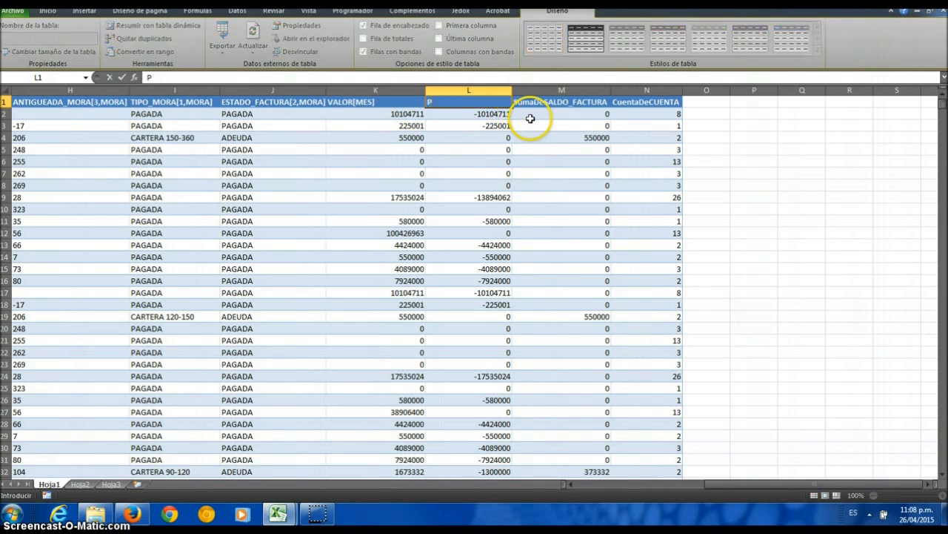
type("AGO[MES]")
key("Return")
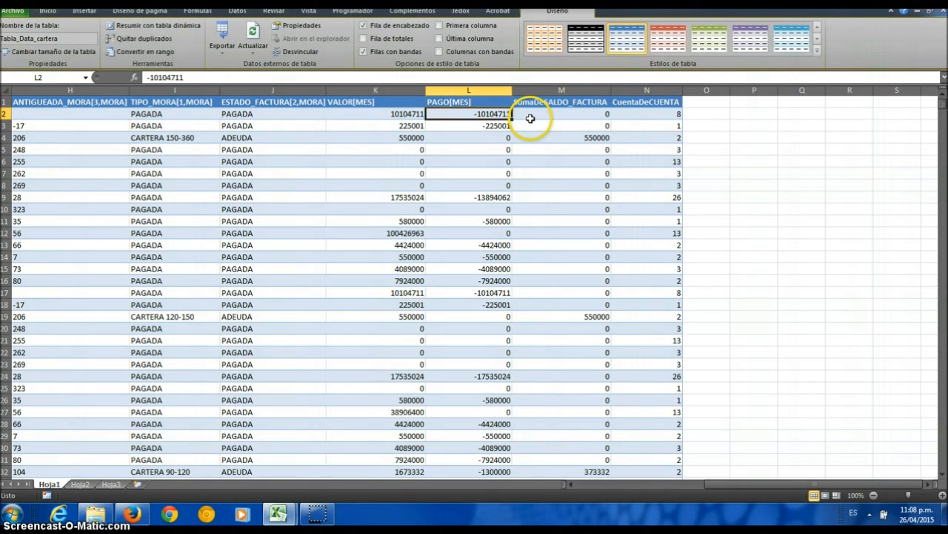
Replace the header in M1 with SALDO[MED].
left_click(568, 104)
left_click(277, 78)
key("shift+Home")
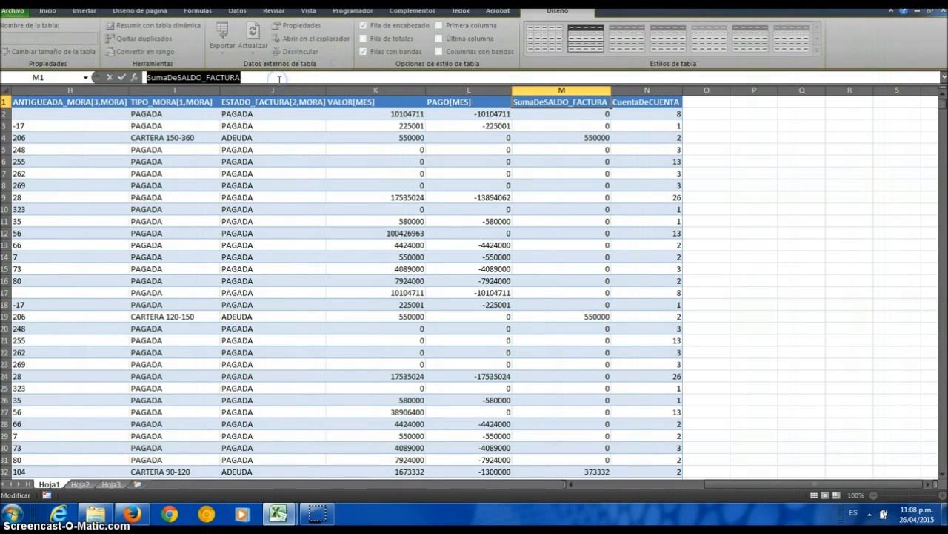
type("SALDO[MED]")
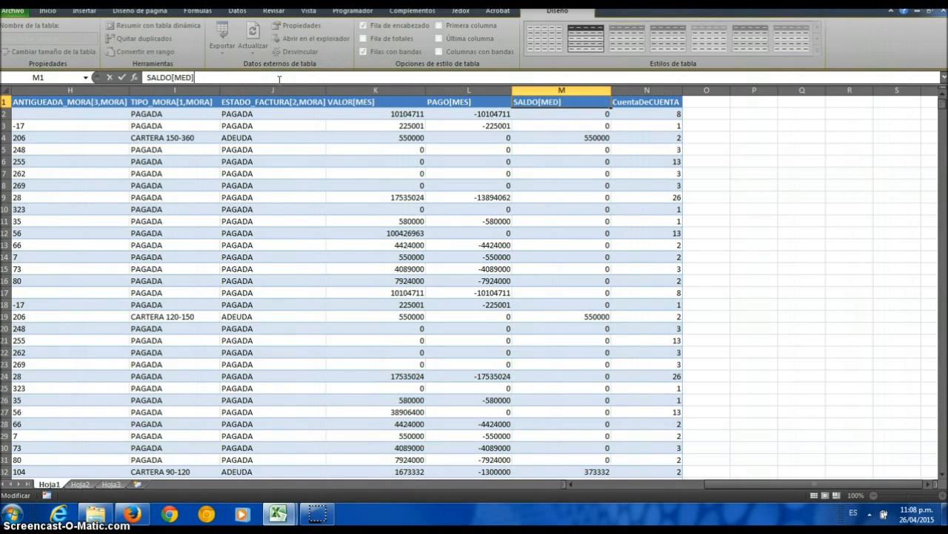
key("Return")
Replace the header in N1 with FACTURAS[MES].
left_click(663, 102)
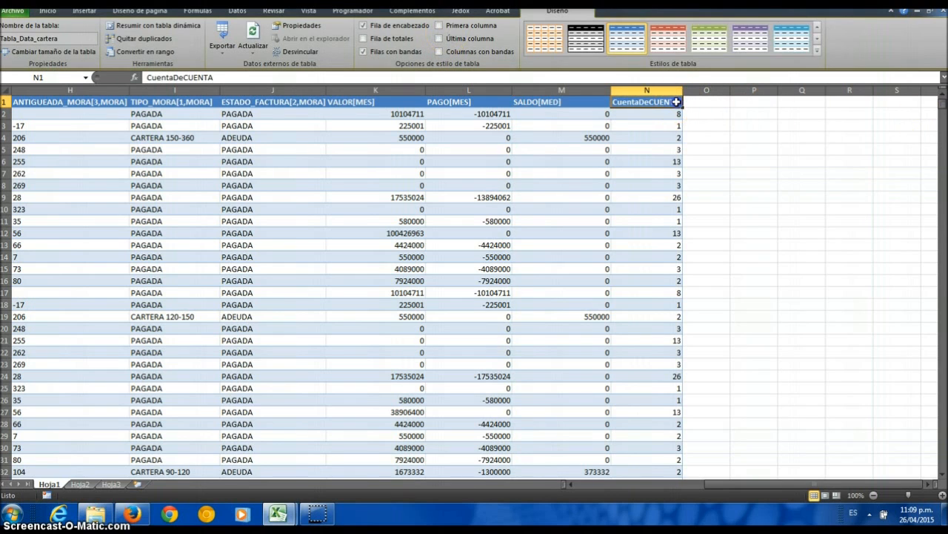
left_click_drag(258, 77, 128, 64)
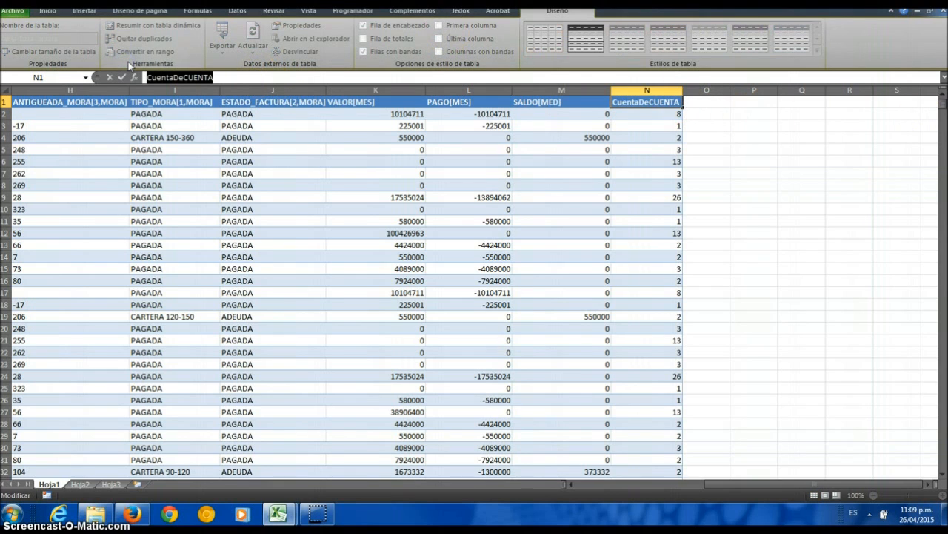
type("FAC")
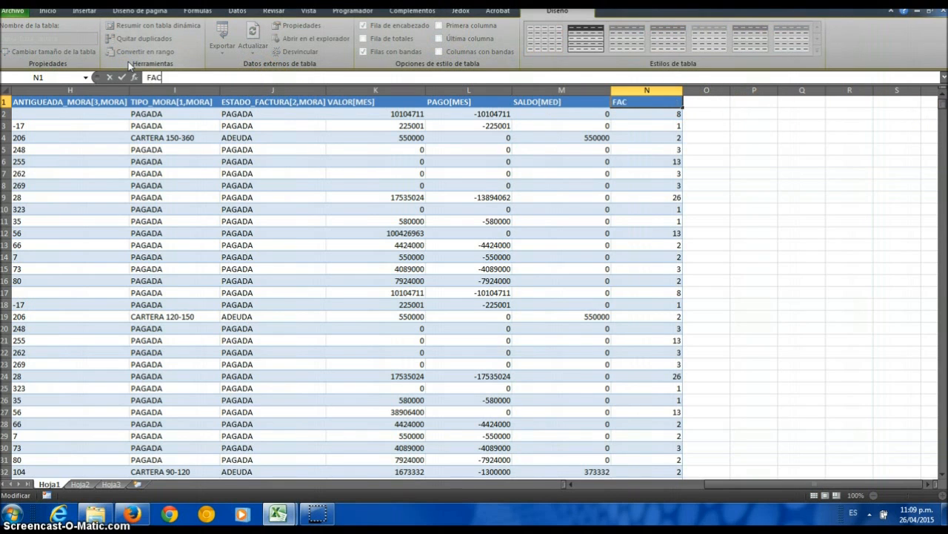
type("TURAS[MES]")
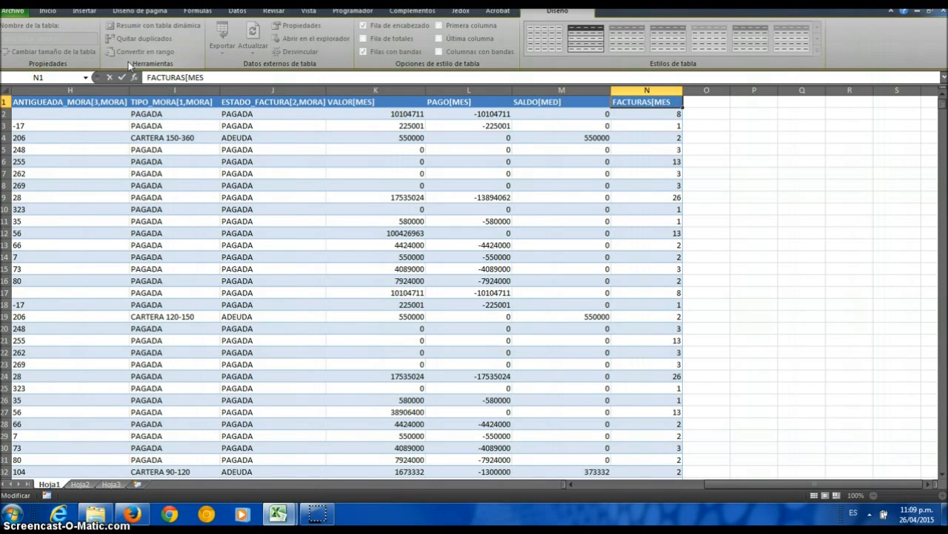
key("Return")
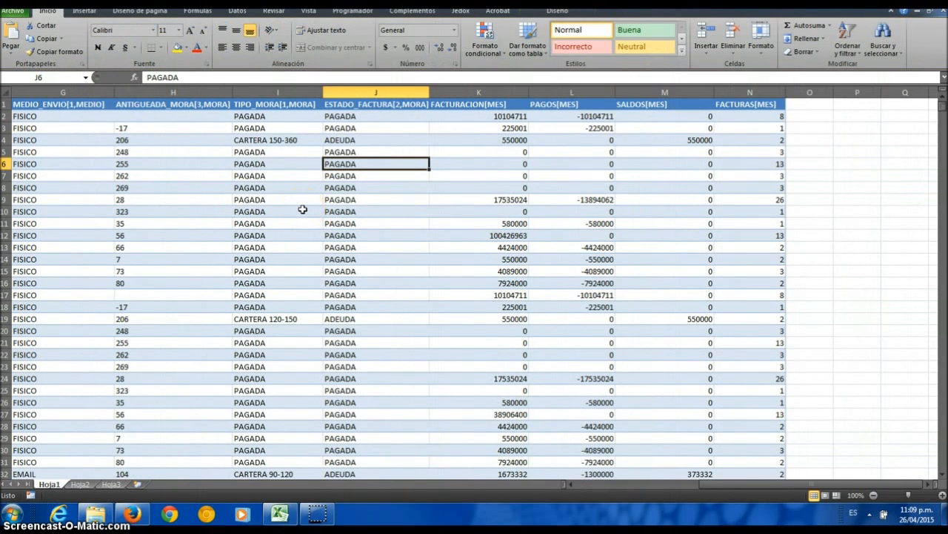
Review the tagged headers across row 1, from the segment and geography levels through the date, MEDIO and MORA to the measures.
key("Up")
key("Up")
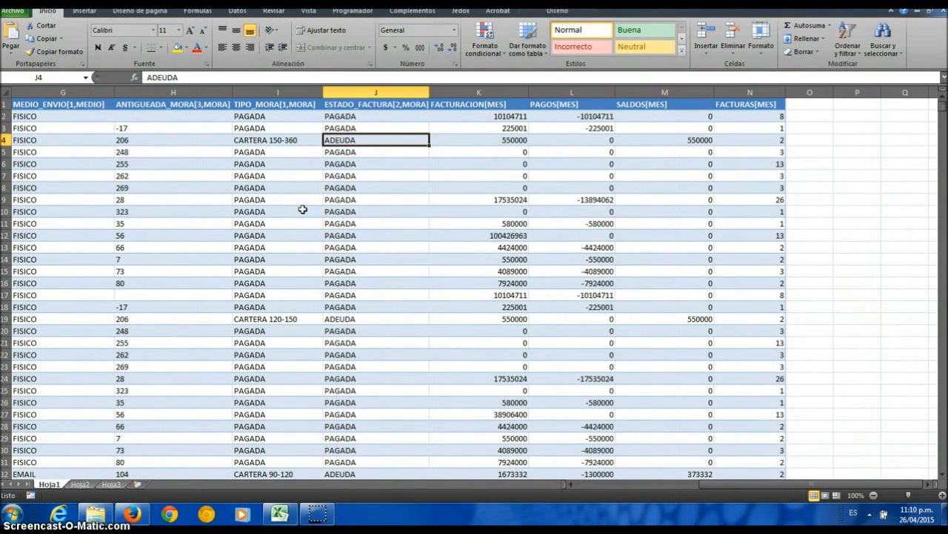
key("ctrl+Home")
key("Right")
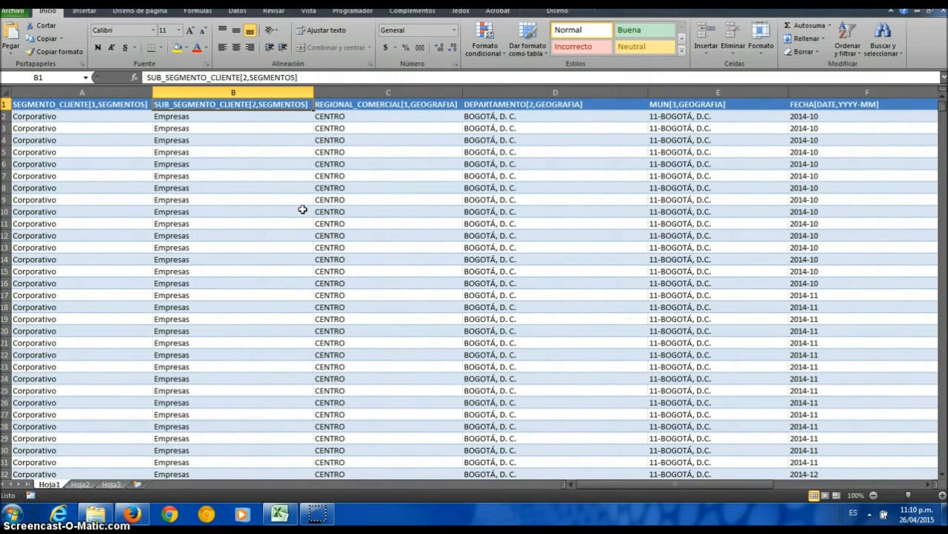
key("Right")
key("Right")
key("Right")
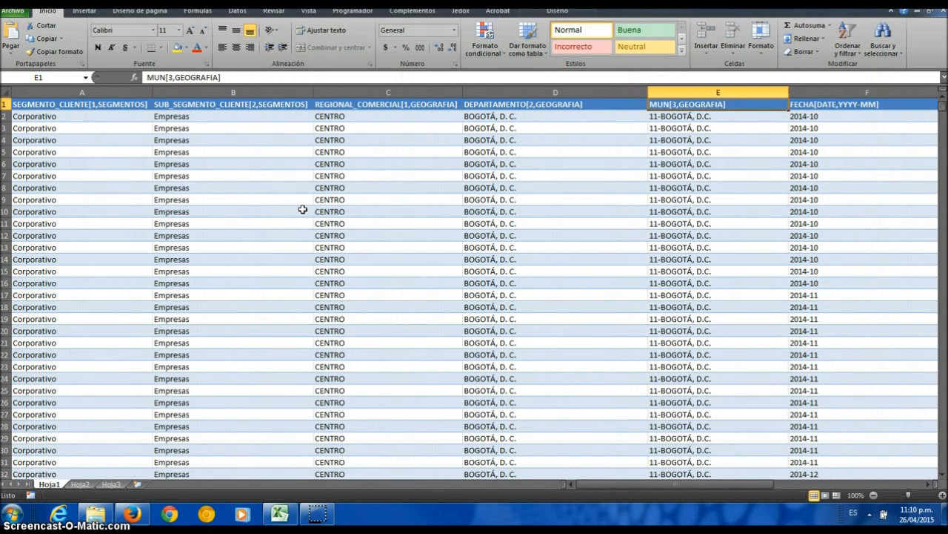
key("Right")
key("Right")
key("Left")
key("Left")
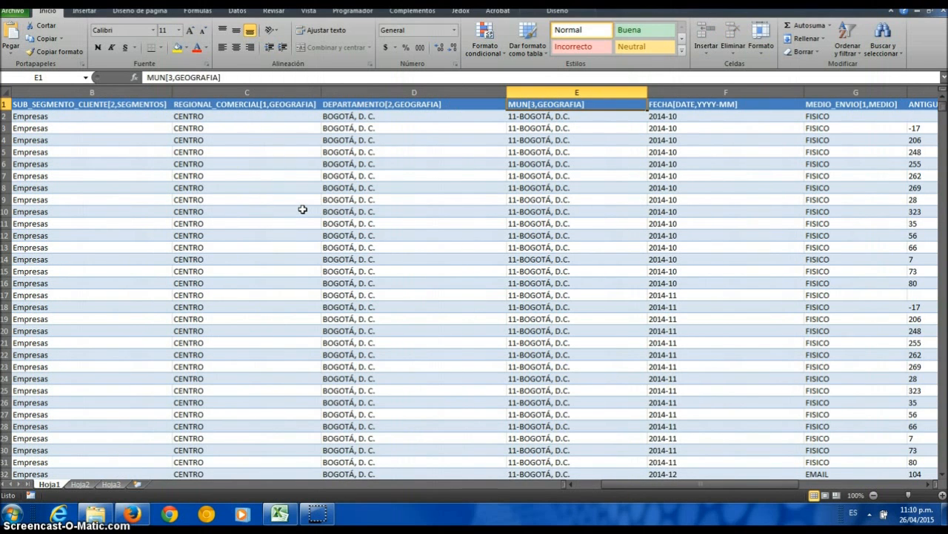
key("Right")
key("Right")
key("Right")
key("Left")
key("Right")
key("Right")
key("Right")
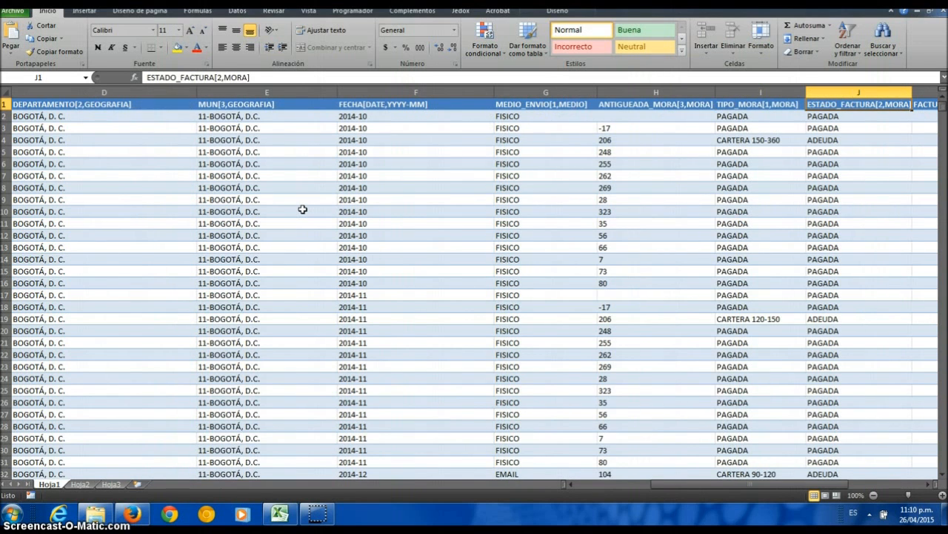
key("Left")
key("Left")
key("Right")
key("Right")
key("Right")
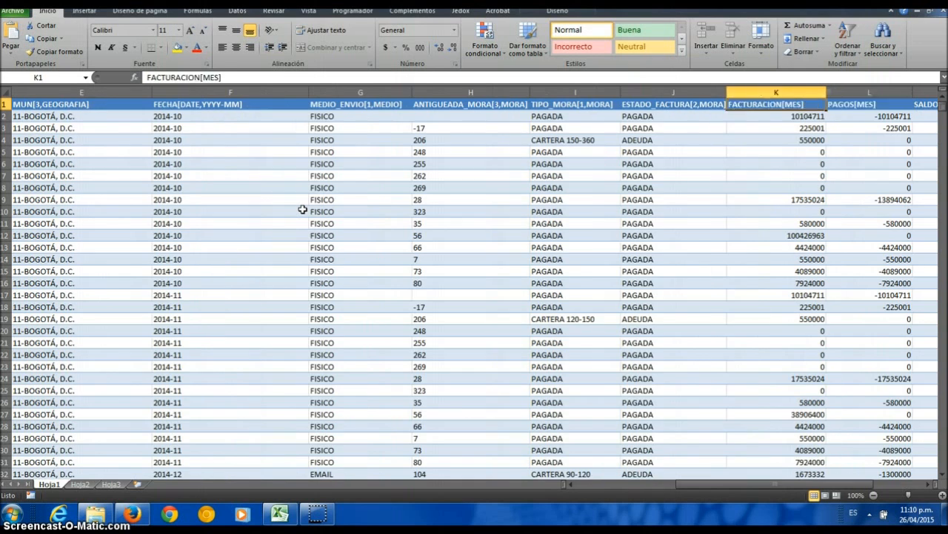
key("Right")
key("Left")
key("Left")
key("Right")
key("Right")
key("Right")
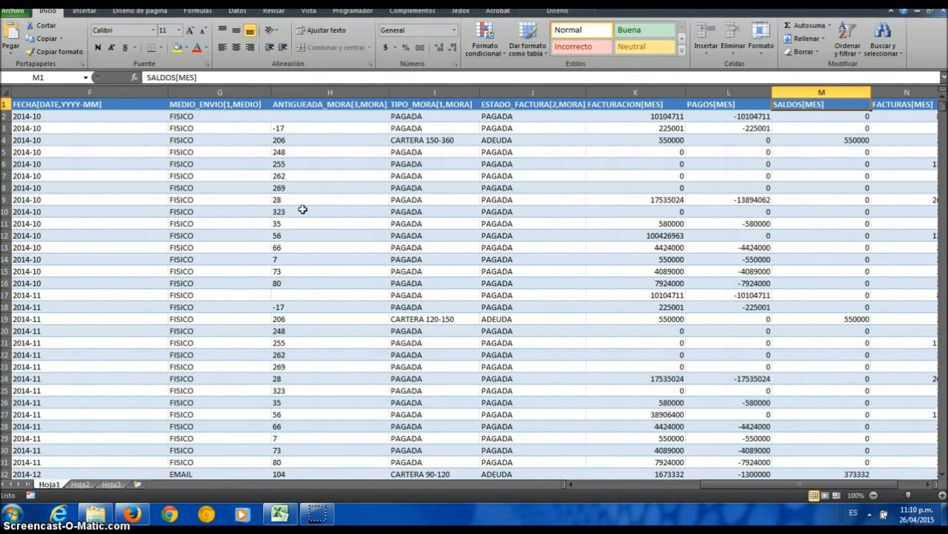
key("Right")
key("Down")
key("Up")
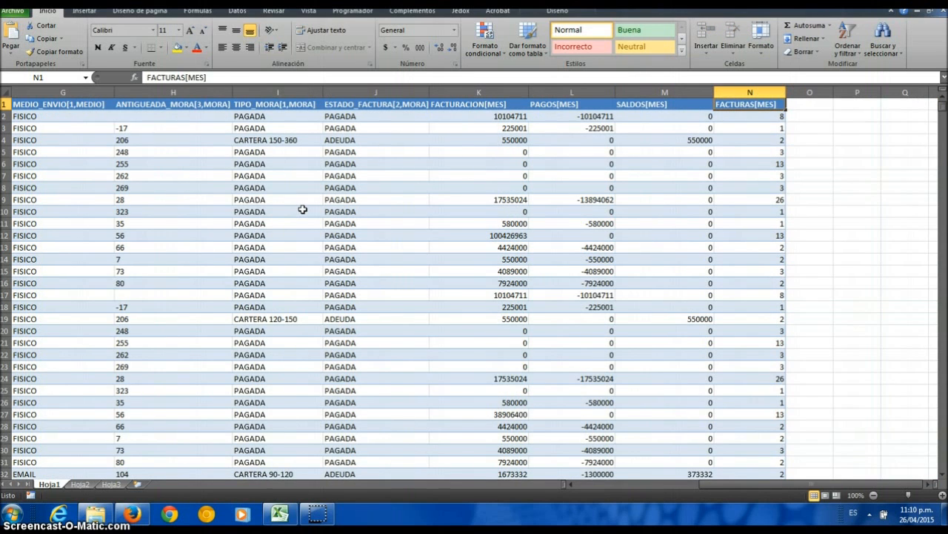
Return to cell A1 and save the workbook.
key("ctrl+Home")
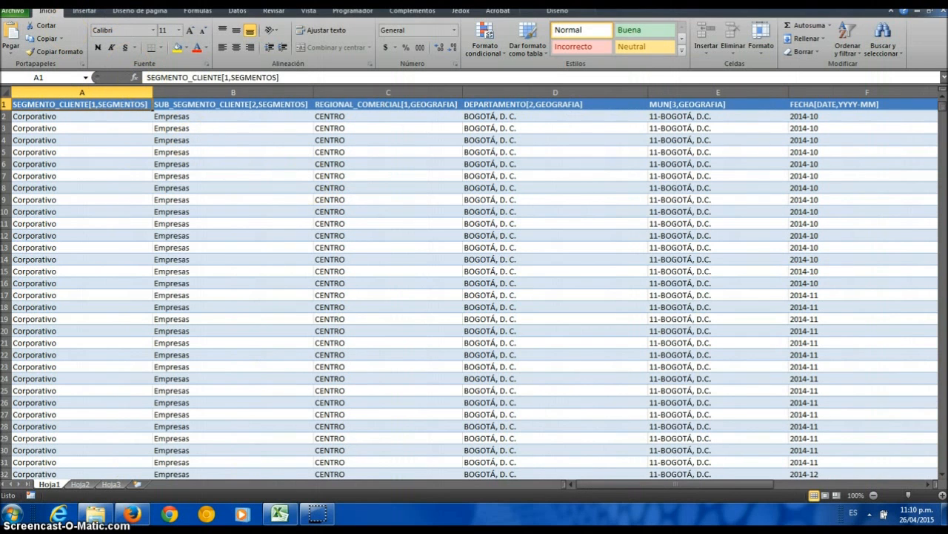
left_click(13, 11)
left_click(23, 25)
Start Jedox data-driven modelling from the current workbook and proceed to its detailed import settings.
left_click(461, 11)
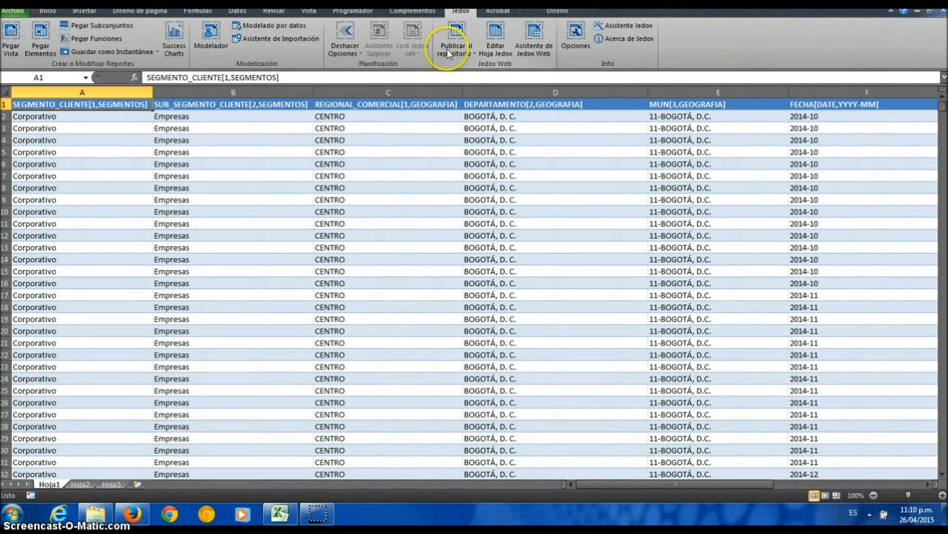
left_click(262, 29)
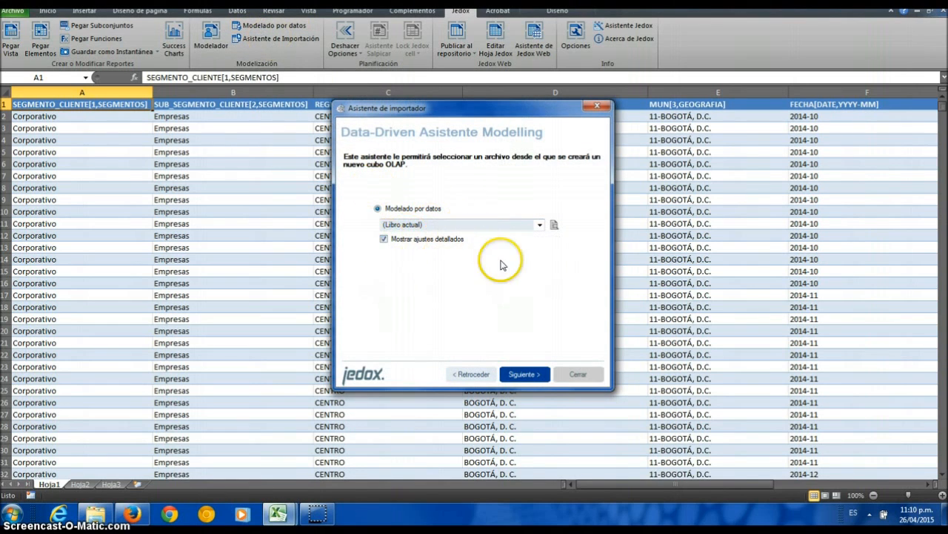
left_click(523, 374)
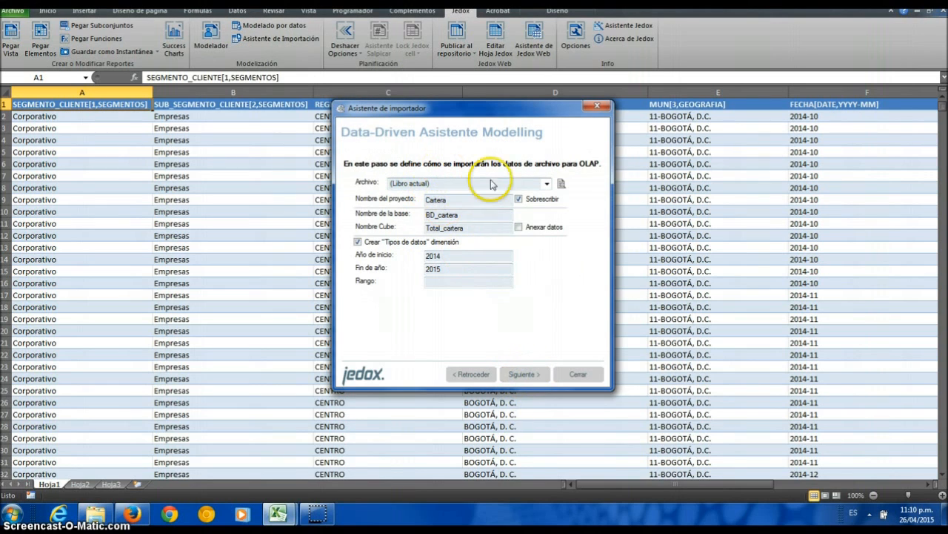
Check the project name, database name and cube name set for the OLAP import.
left_click(454, 200)
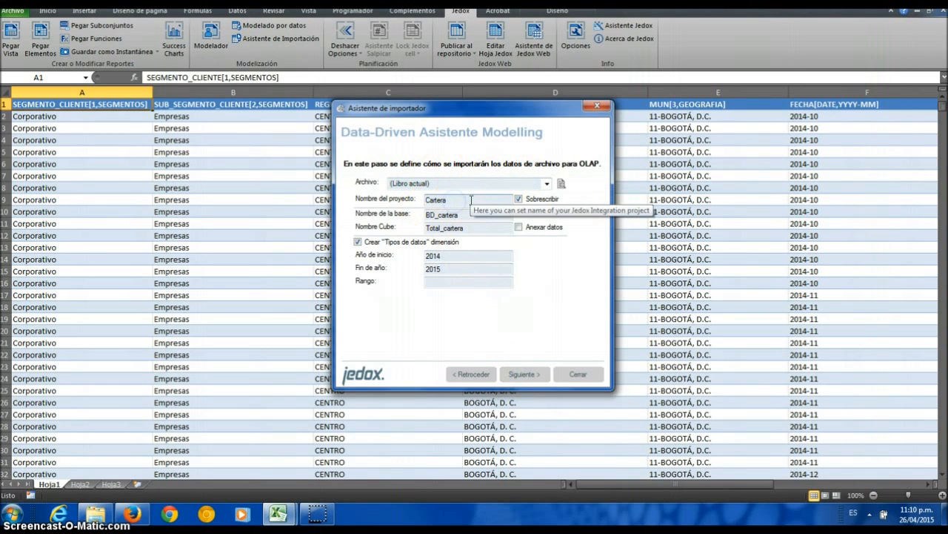
left_click(472, 218)
left_click_drag(477, 215, 418, 215)
left_click(428, 215)
left_click(468, 213)
left_click_drag(475, 228, 422, 227)
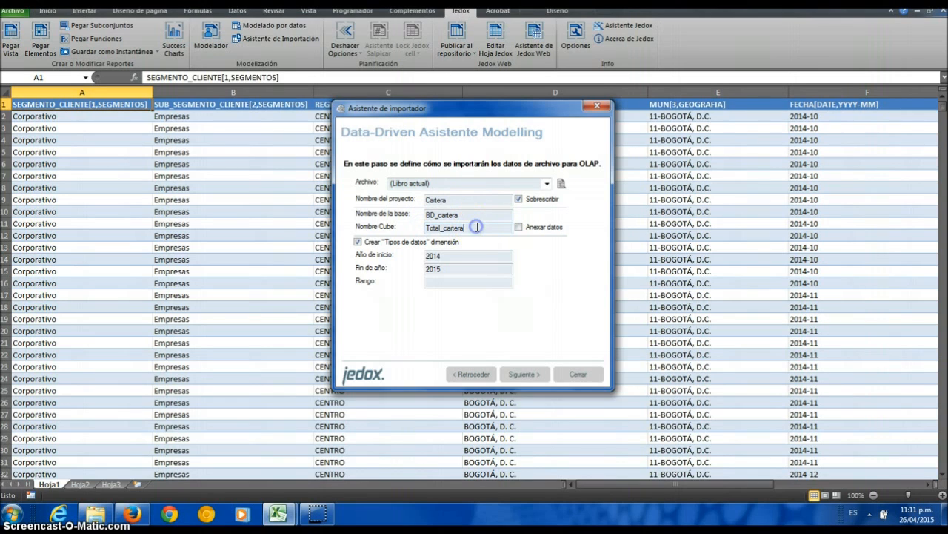
Keep 2014 as start year and 2015 as end year, and run the OLAP import to create the cube.
left_click(451, 256)
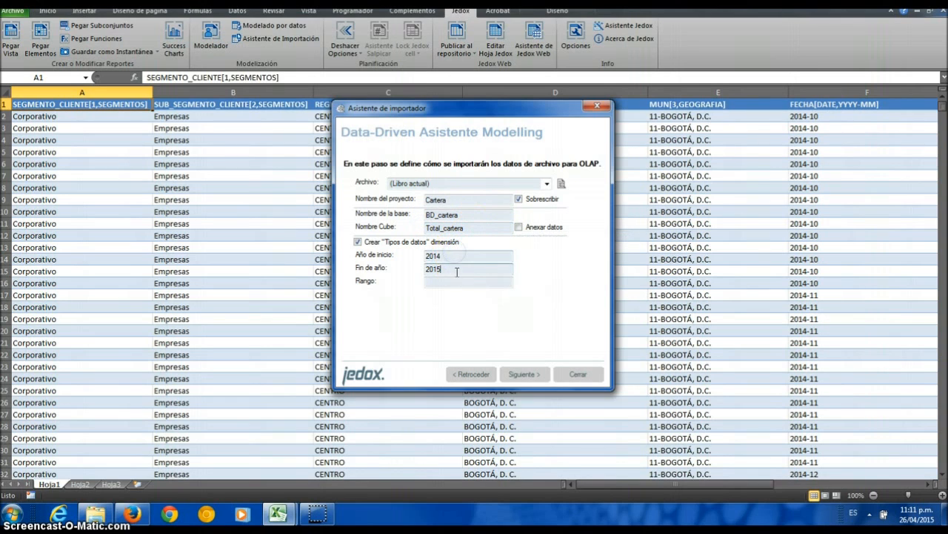
left_click(456, 269)
left_click(523, 373)
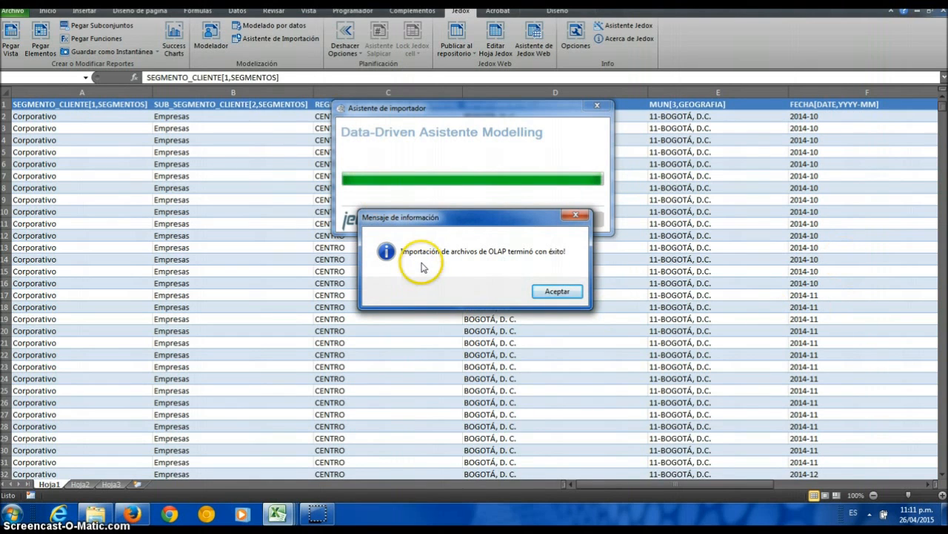
left_click(555, 291)
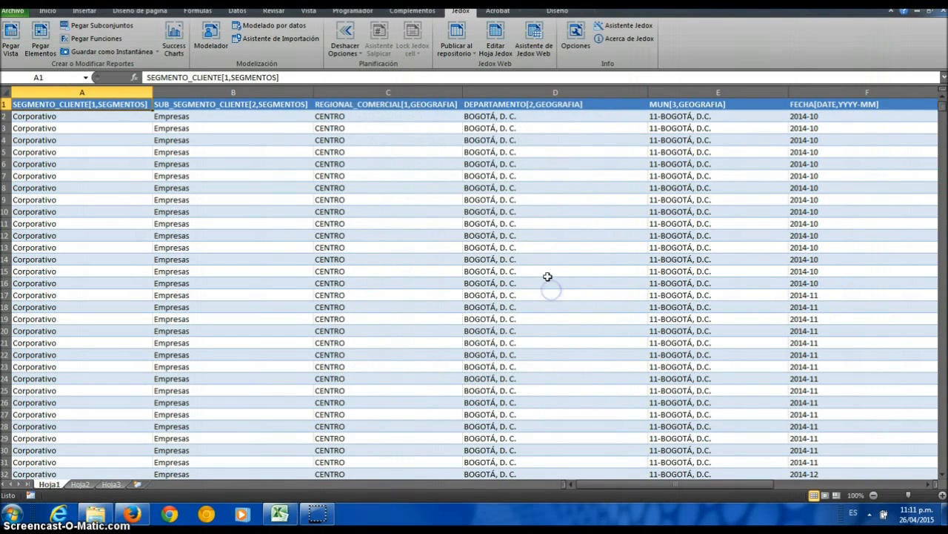
left_click(465, 200)
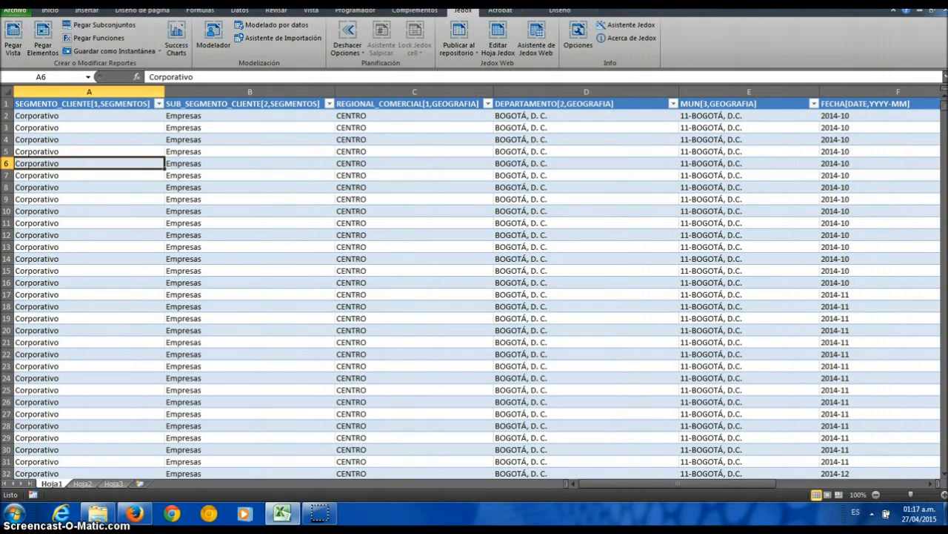
Create a new blank workbook.
left_click(16, 10)
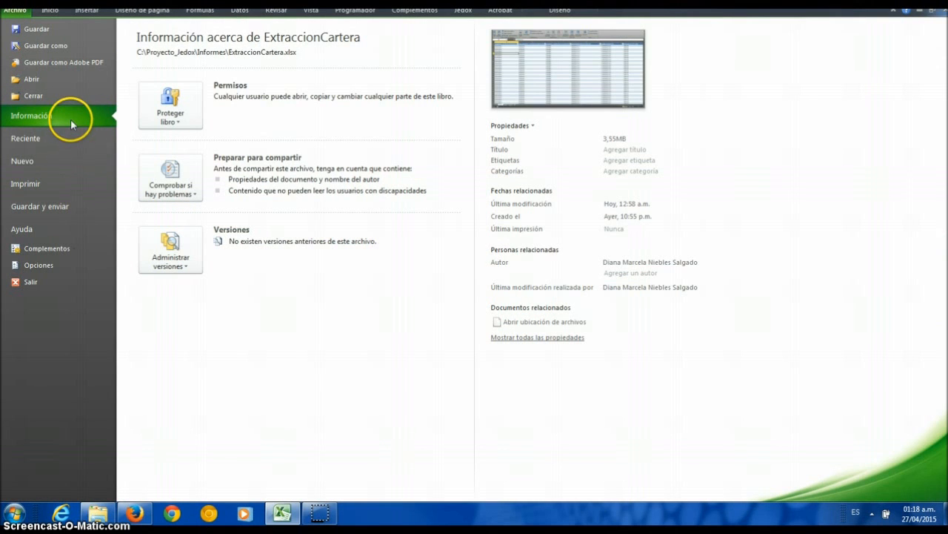
left_click(41, 160)
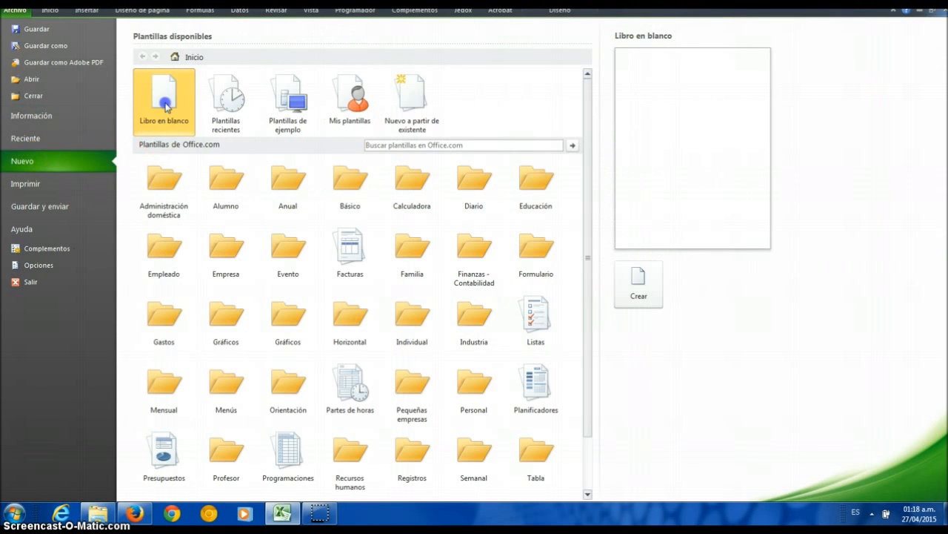
double_click(166, 106)
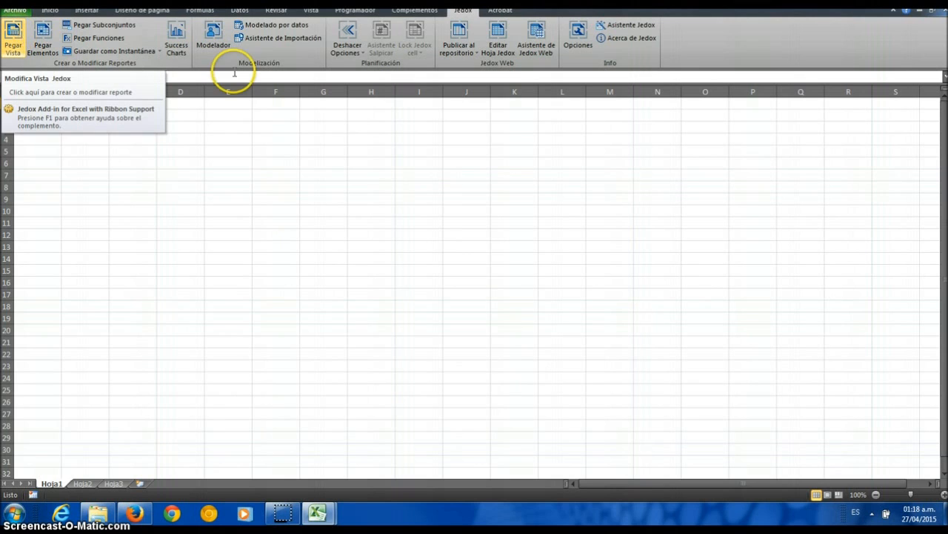
Start a Jedox view of the Total_cartera cube in BD_cartera with SEGMENTOS as columns and GEOGRAFIA as rows.
left_click(14, 31)
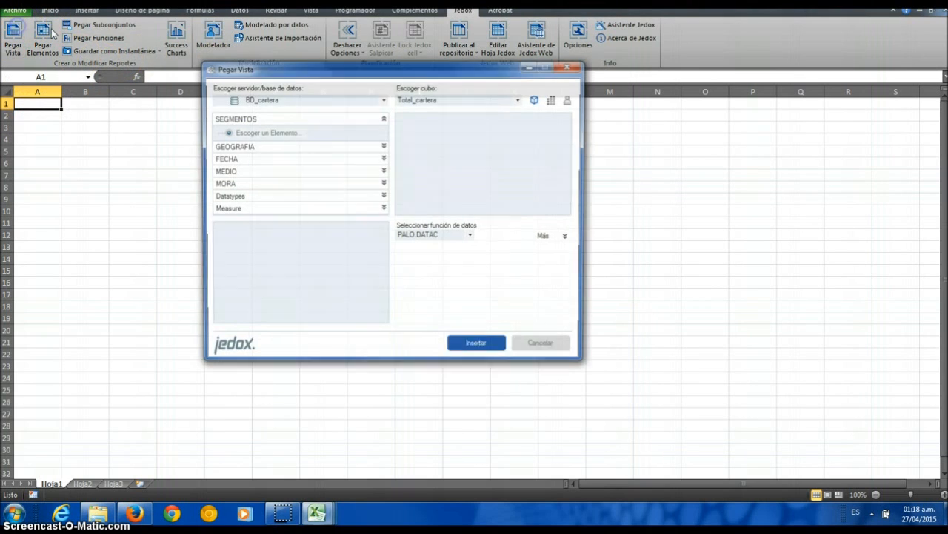
left_click(264, 119)
left_click_drag(264, 119, 461, 126)
left_click_drag(272, 126, 262, 274)
Choose SALDOS as the Measure element and insert the view into the sheet.
double_click(272, 186)
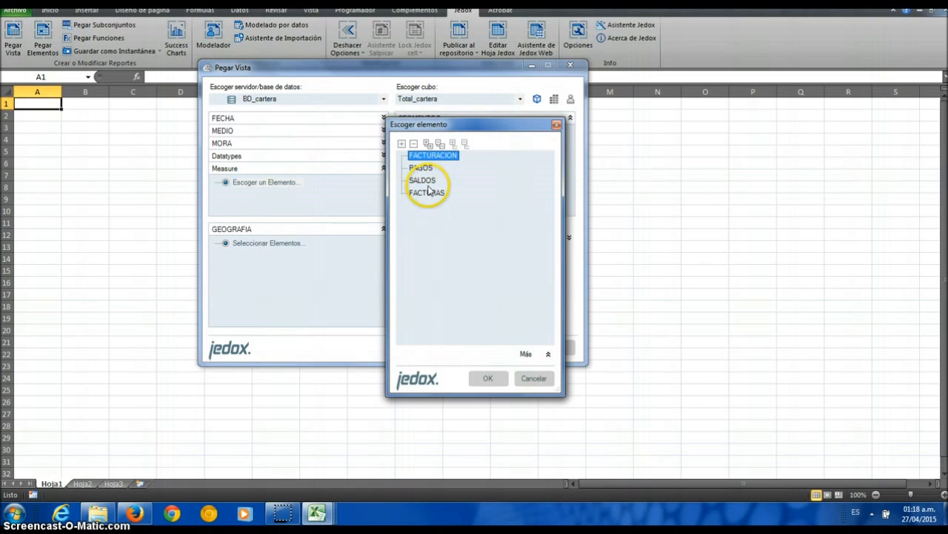
left_click(424, 182)
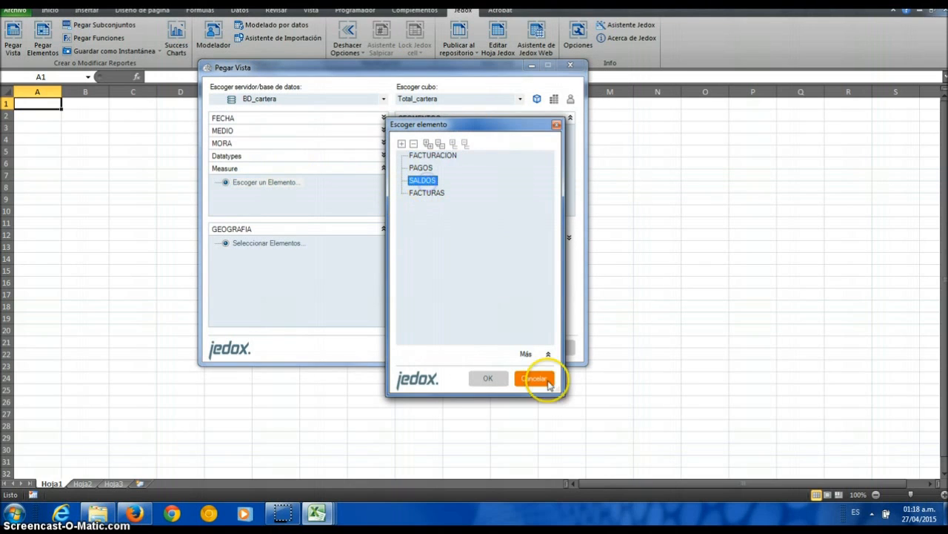
left_click(487, 378)
left_click(477, 347)
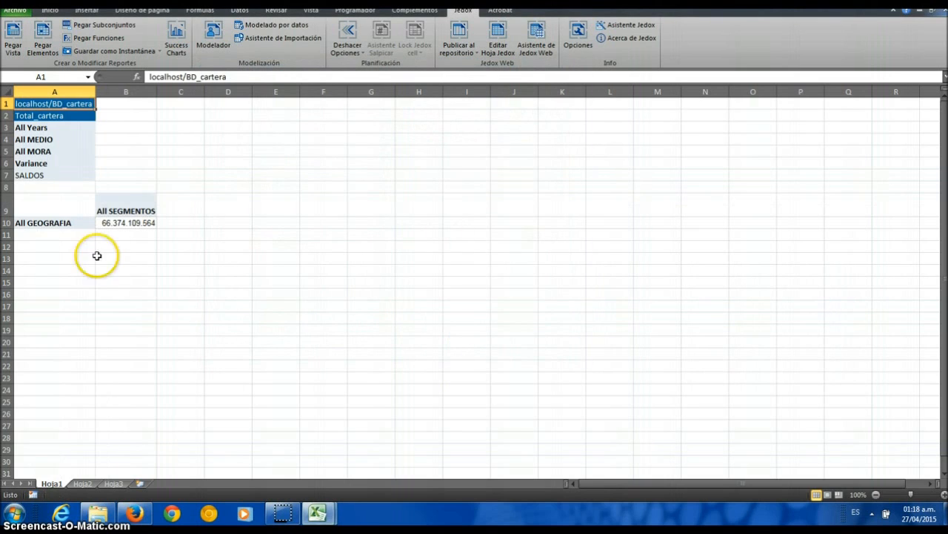
Expand All SEGMENTOS and All GEOGRAFIA in the inserted view to show their first-level elements.
left_click(141, 225)
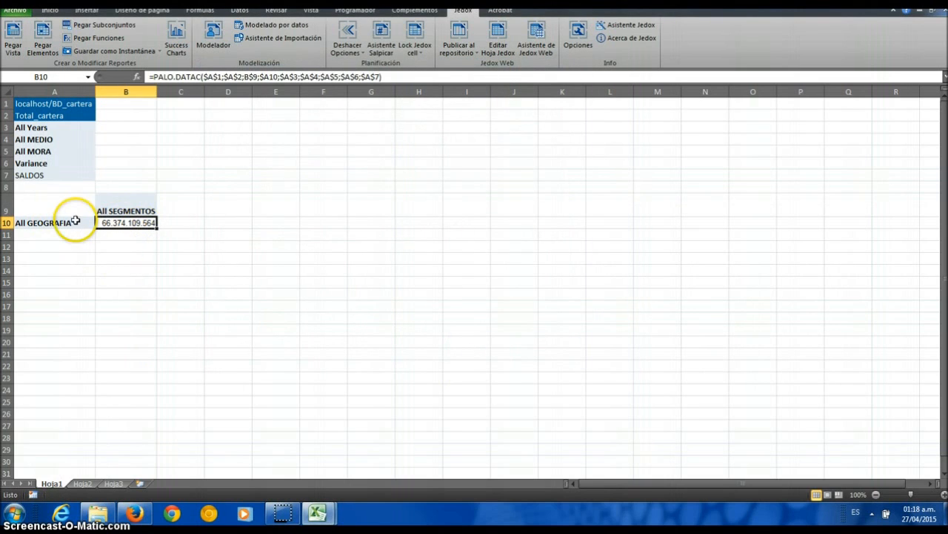
double_click(128, 209)
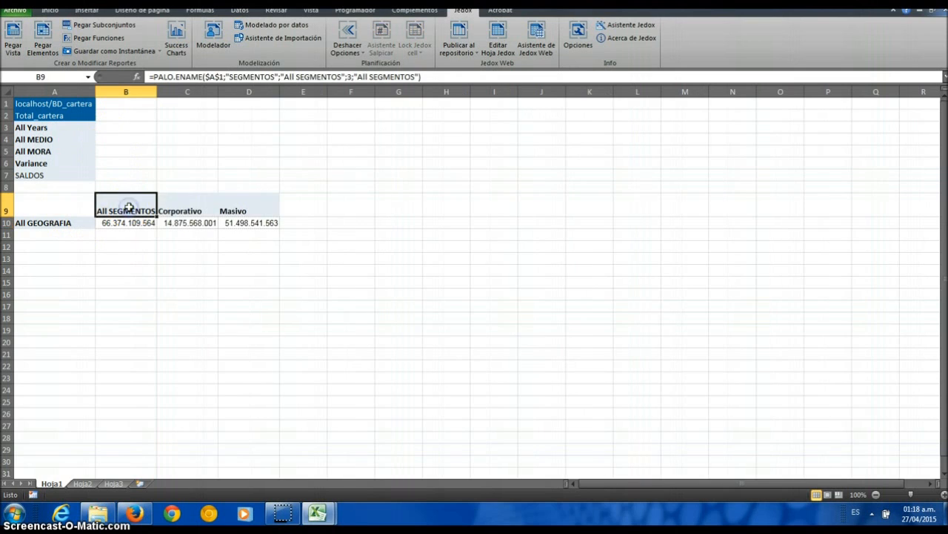
double_click(59, 222)
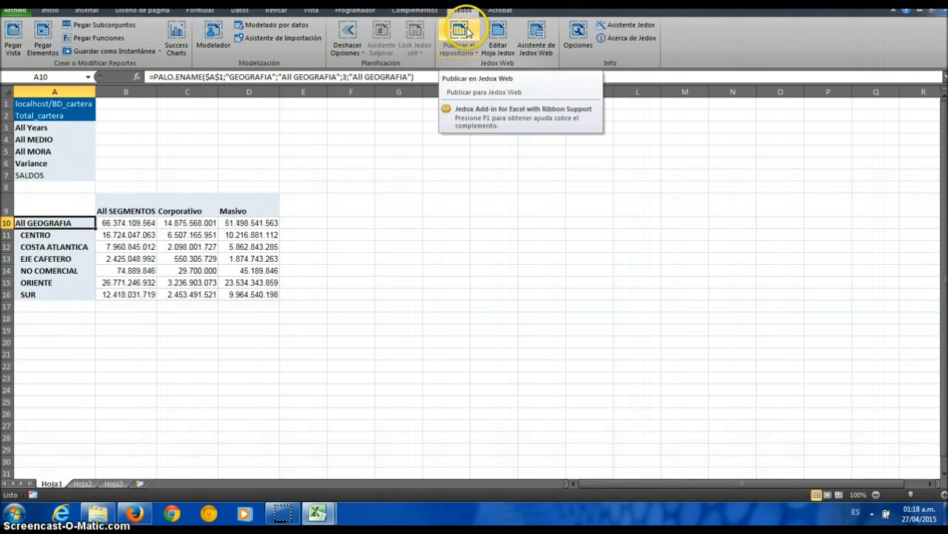
Save the workbook as Geografia - segmentos in the Informes folder.
left_click(16, 10)
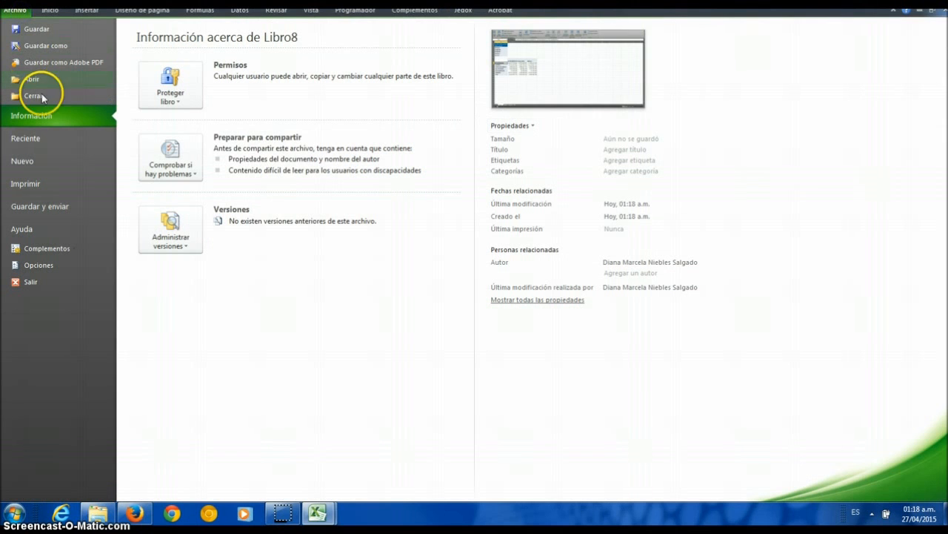
left_click(53, 30)
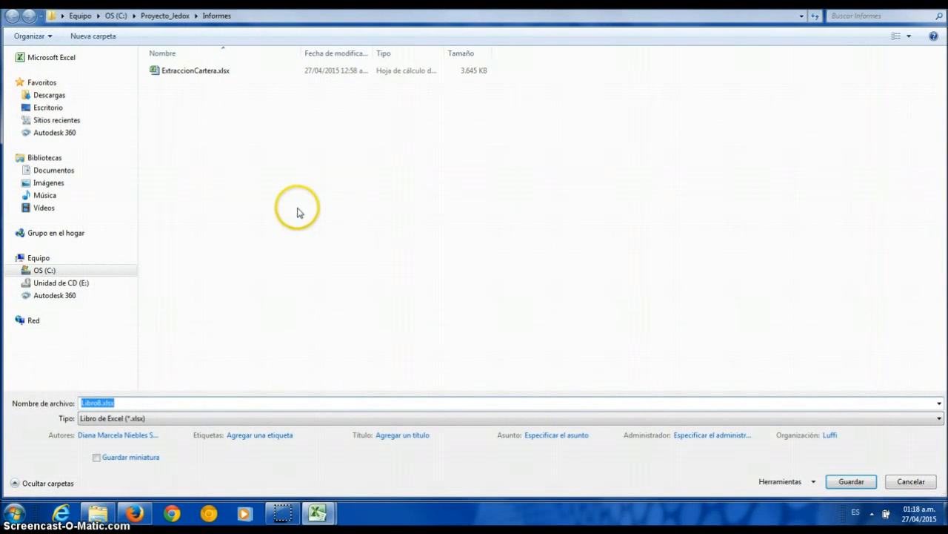
left_click(152, 401)
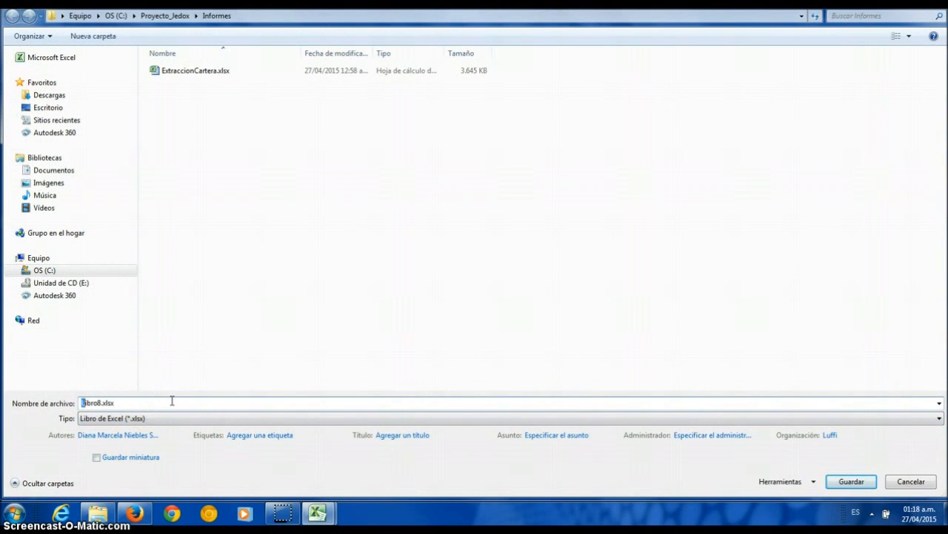
type("Geografia - segmentos")
key("Return")
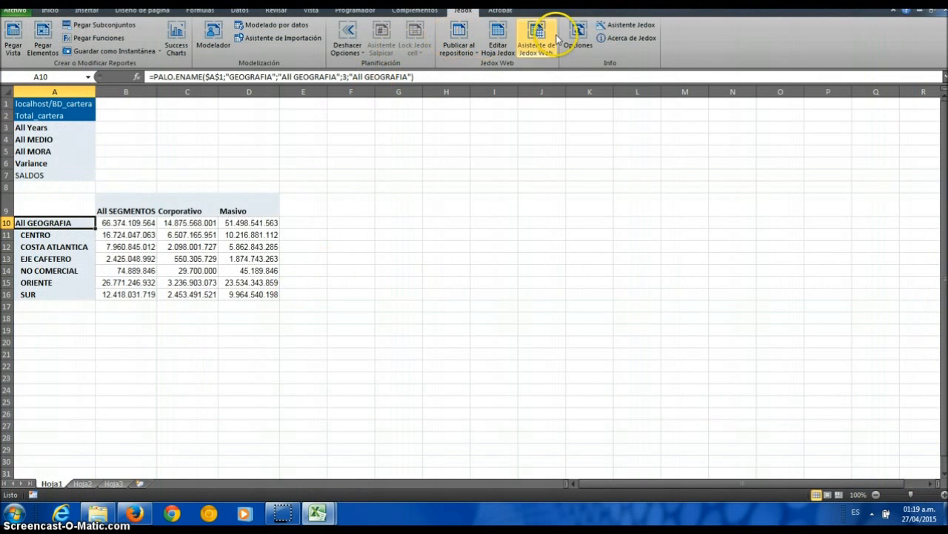
Publish the report to the Jedox Web repository under the file name Geografia-Segmentos, converted to a Jedox Web spreadsheet.
left_click(460, 34)
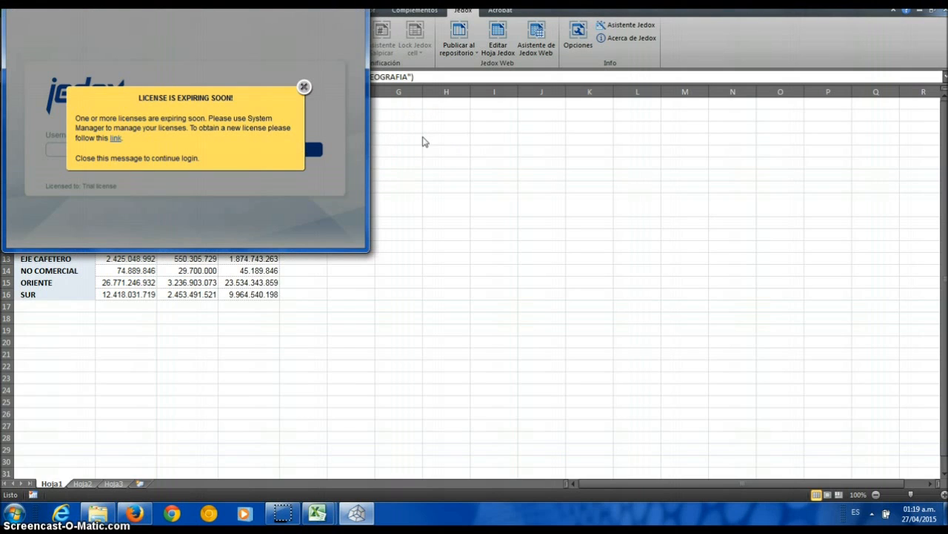
left_click(305, 86)
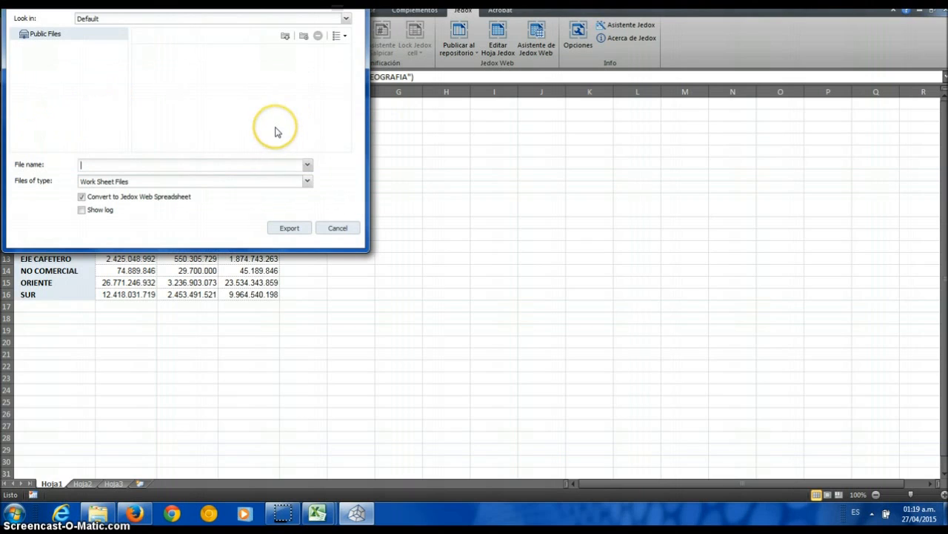
type("Geo")
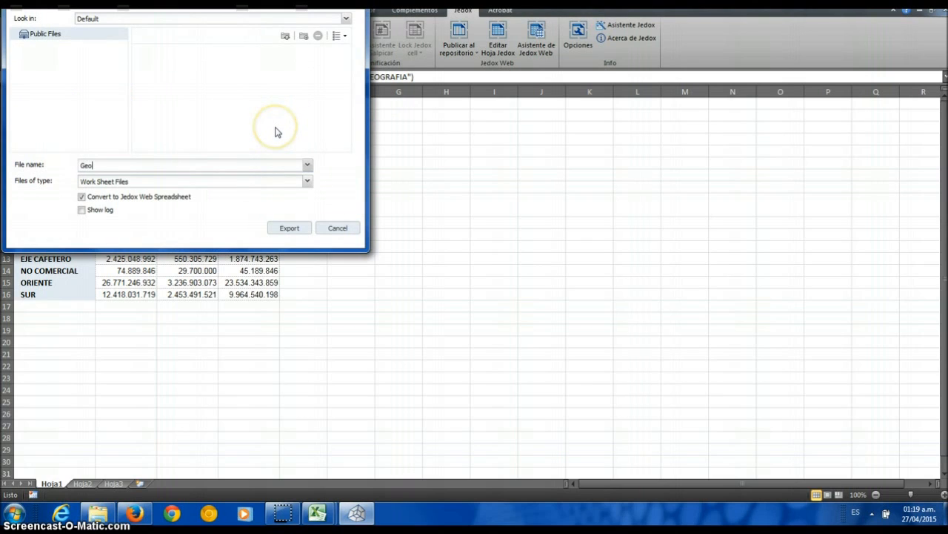
type("grafia-Segmentos")
left_click(302, 229)
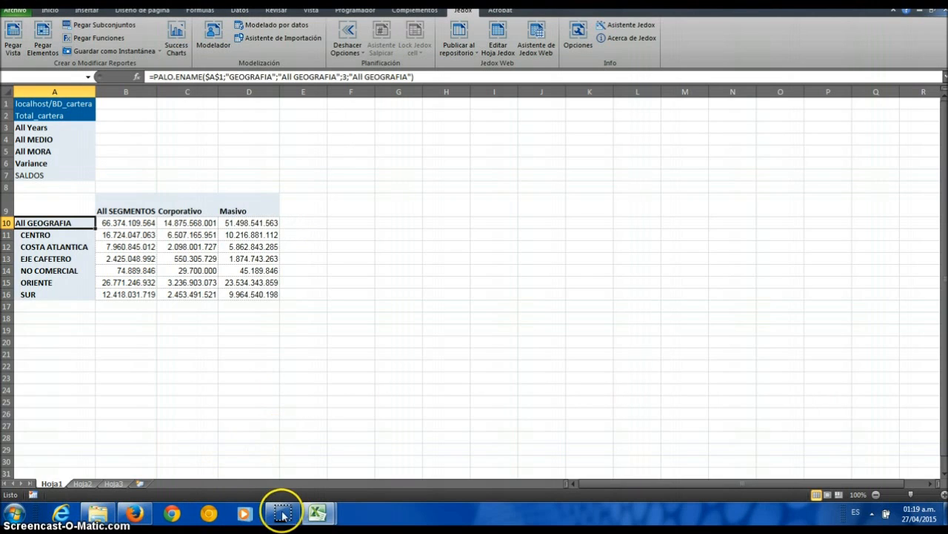
Switch to Jedox Web in Firefox and examine the full flow graph of the Cartera integration project's default standard job.
left_click(137, 513)
left_click(138, 490)
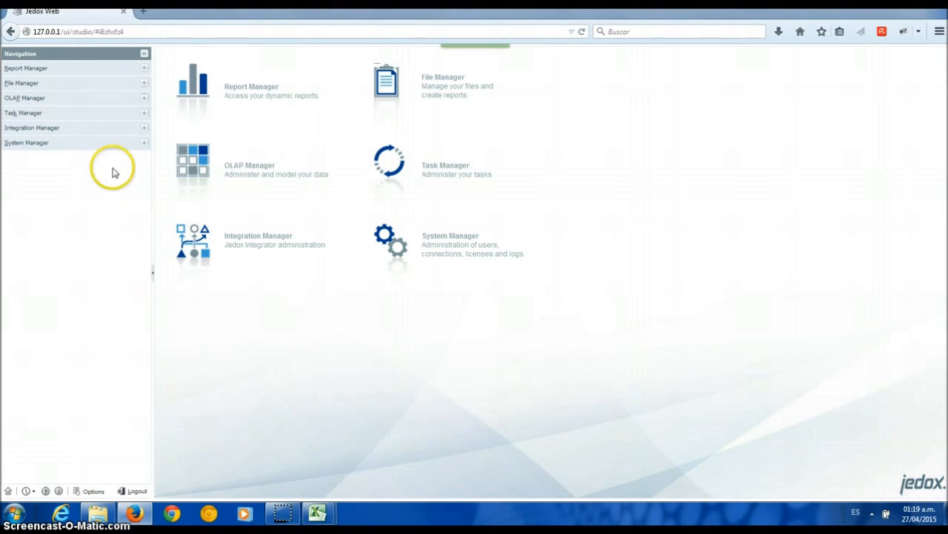
left_click(143, 128)
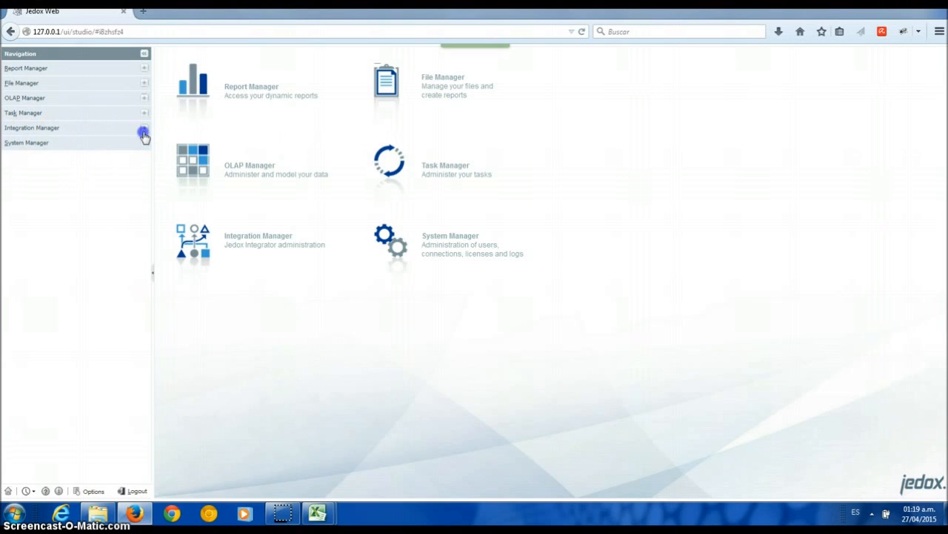
left_click(43, 164)
left_click(14, 167)
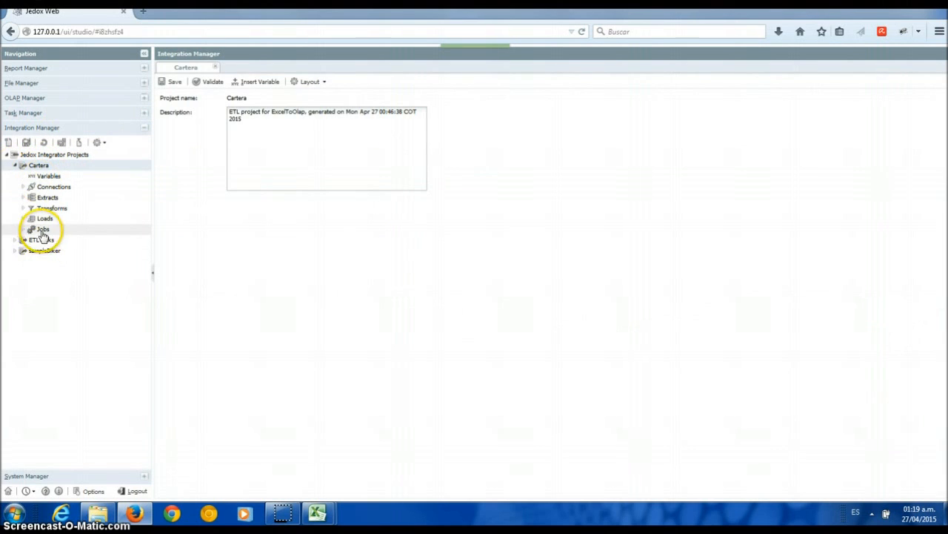
left_click(24, 230)
double_click(65, 241)
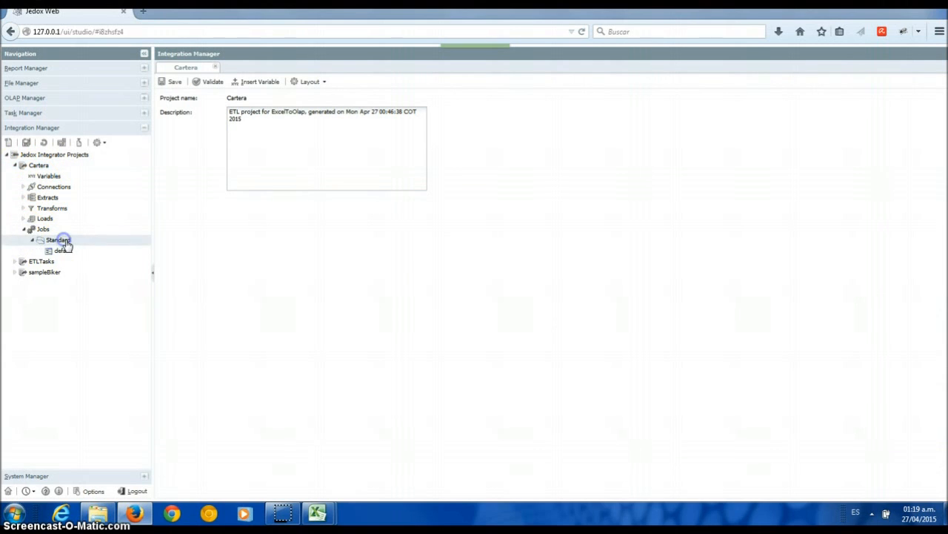
left_click(58, 252)
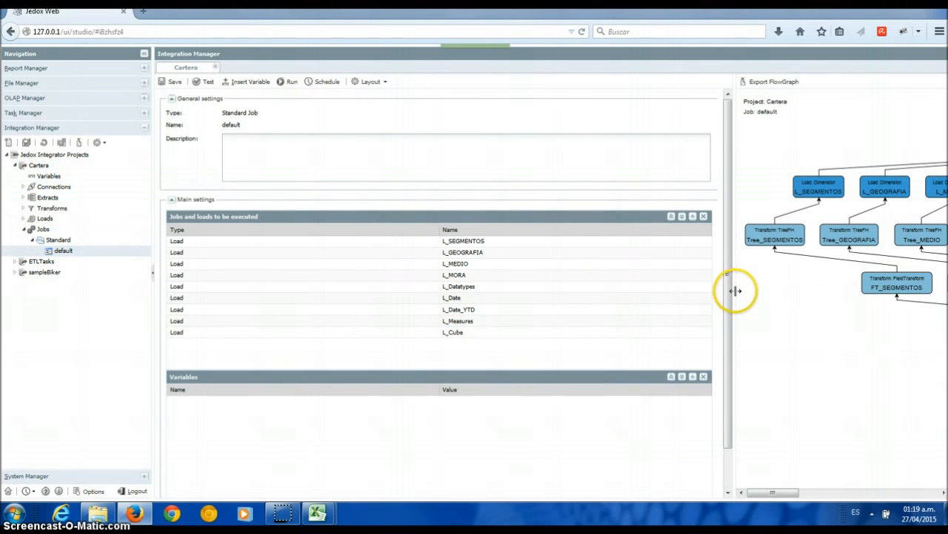
left_click_drag(633, 300, 270, 294)
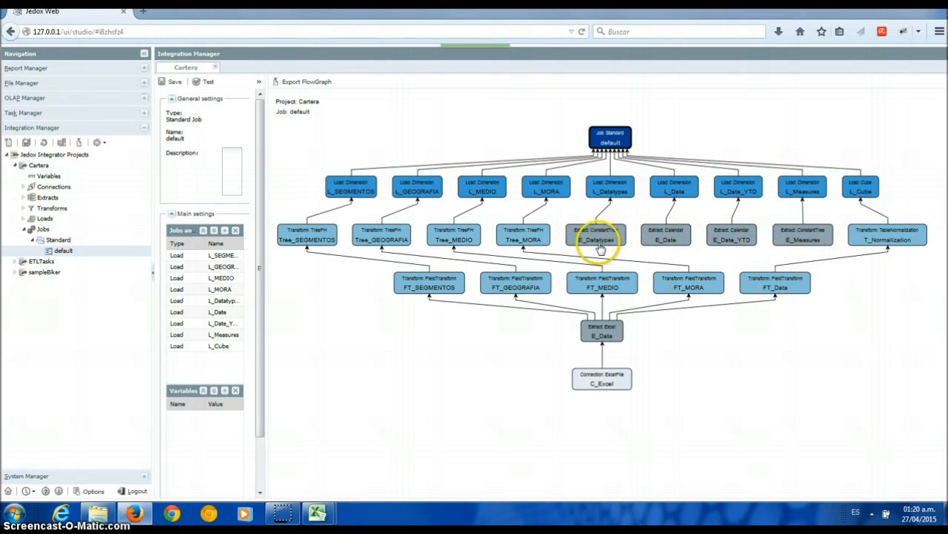
Open the FT_GEOGRAFIA transform from the flow graph and review its settings and task scheduling options without creating a task.
double_click(532, 285)
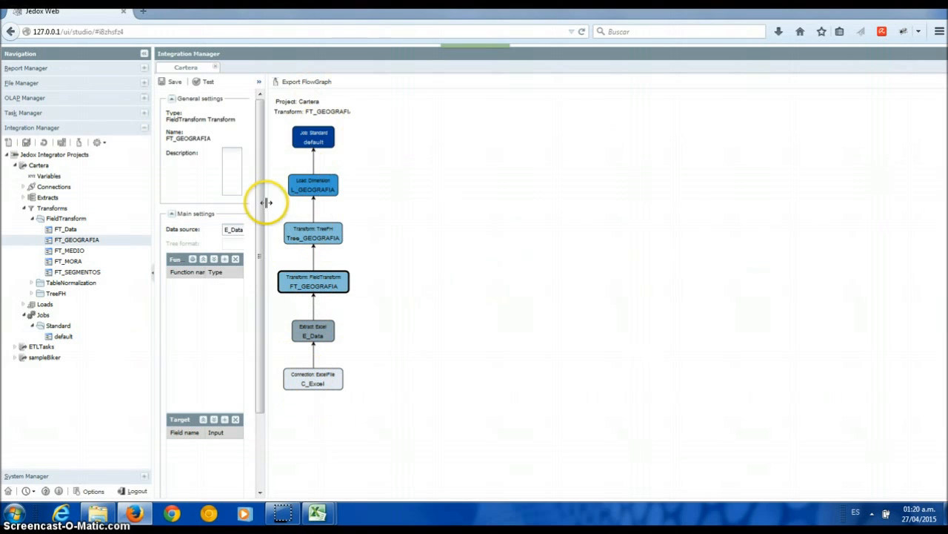
left_click_drag(264, 215, 705, 256)
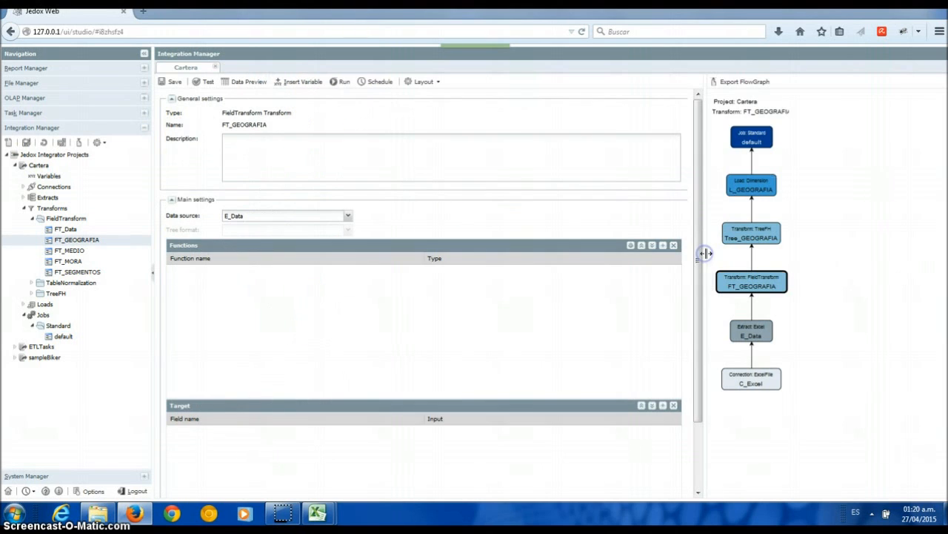
left_click(377, 83)
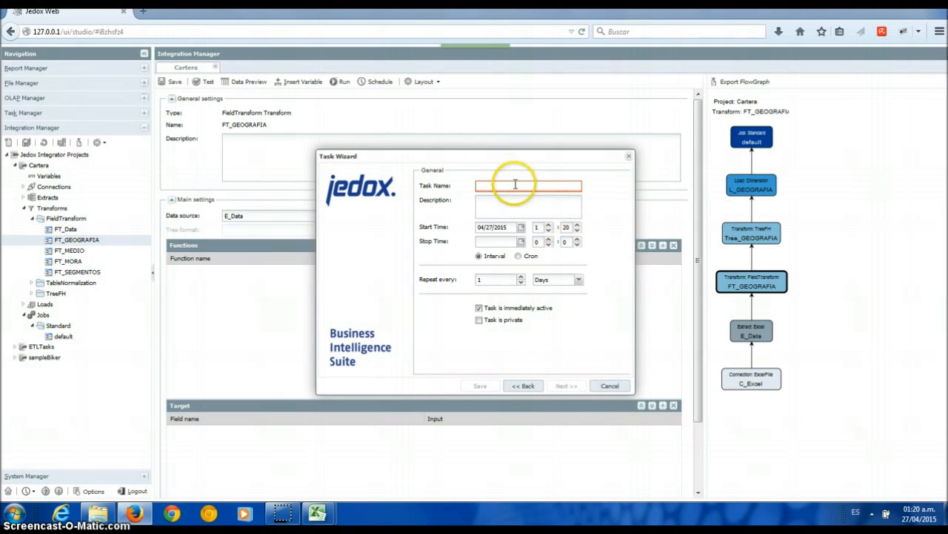
left_click(604, 386)
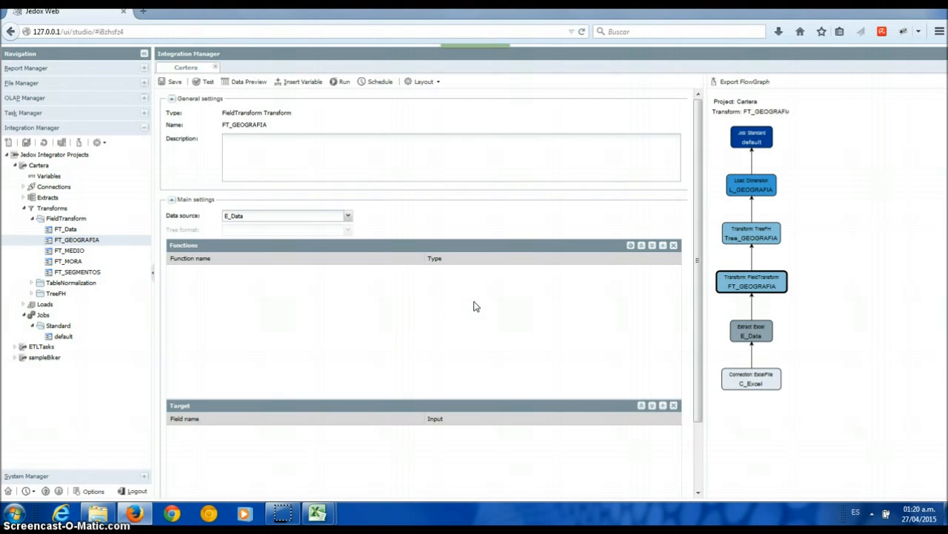
Leave the Integration Manager and open the OLAP Manager's Modeller for the BD_cartera database.
left_click(146, 130)
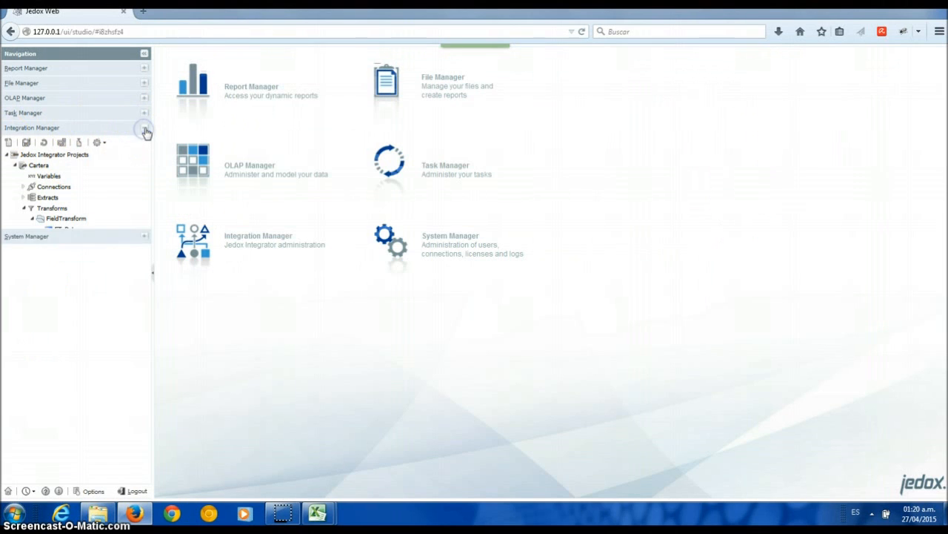
left_click(43, 102)
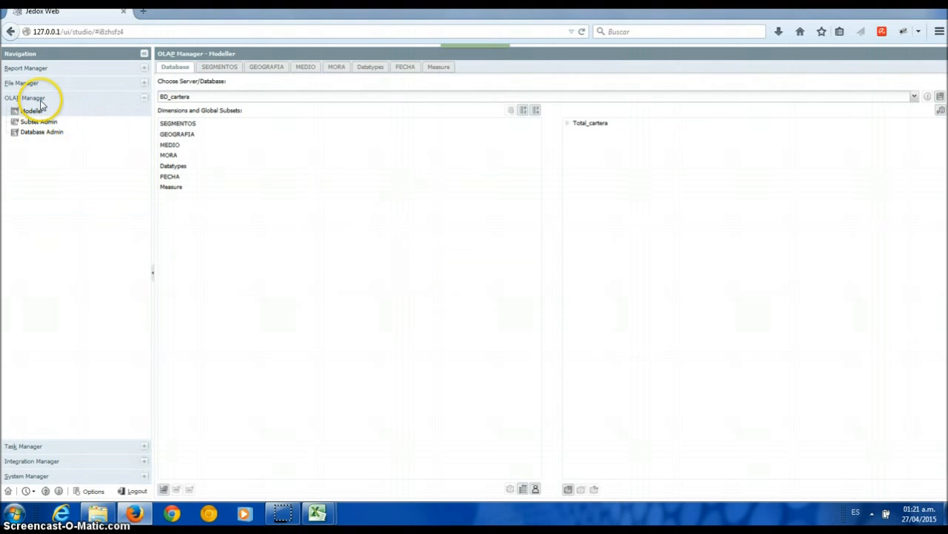
left_click(569, 489)
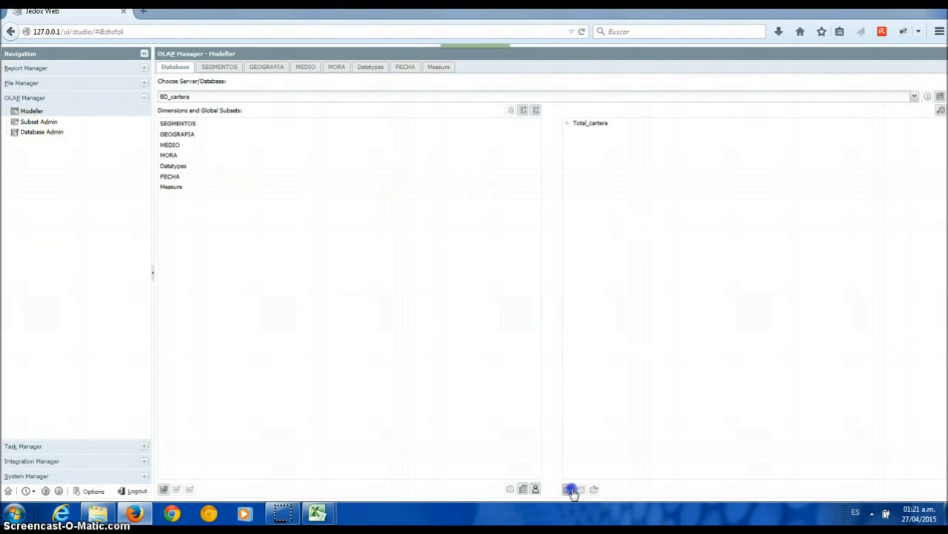
left_click(381, 237)
left_click(519, 287)
left_click(382, 258)
left_click(520, 290)
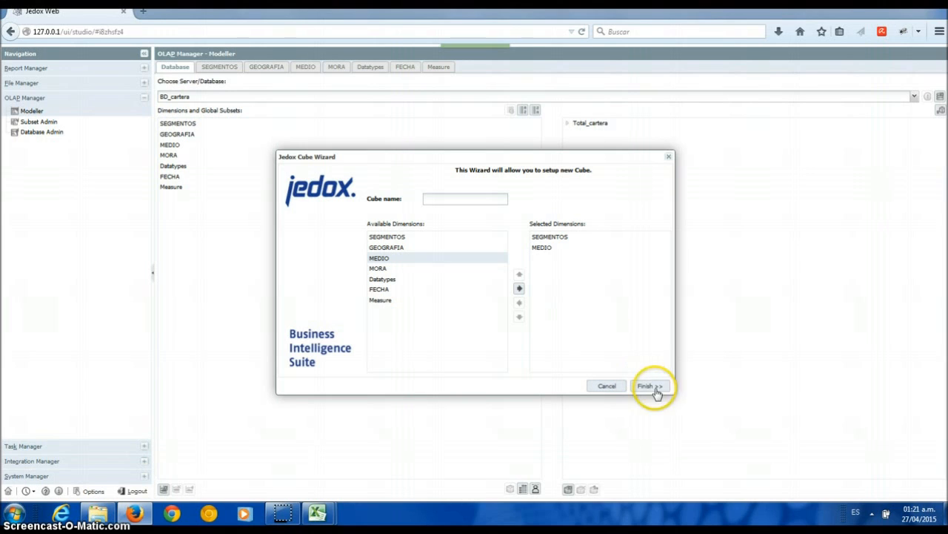
left_click(606, 385)
left_click(458, 294)
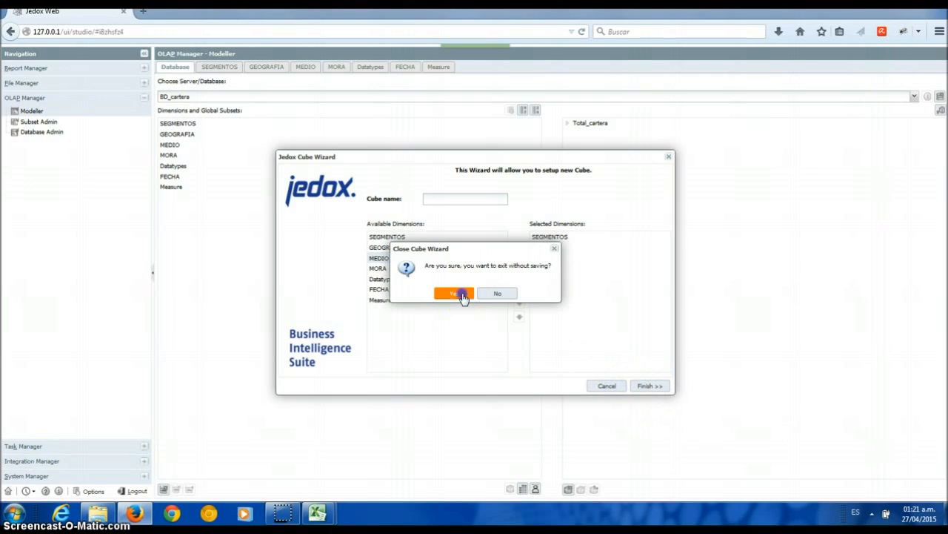